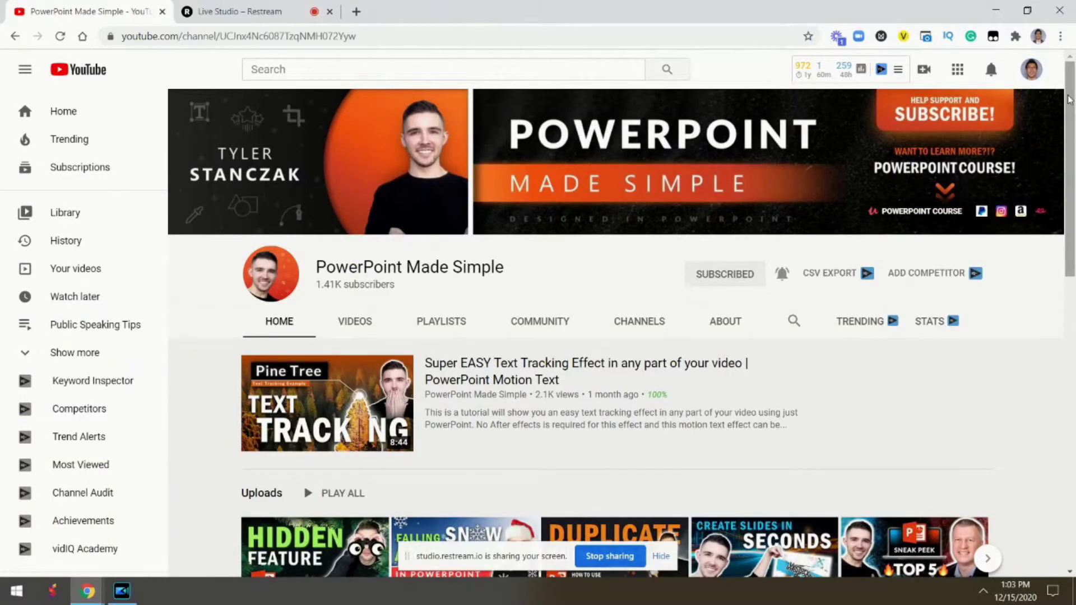
Open the Slide Templates gallery from the website's Templates menu.
left_click_drag(1069, 100, 1065, 212)
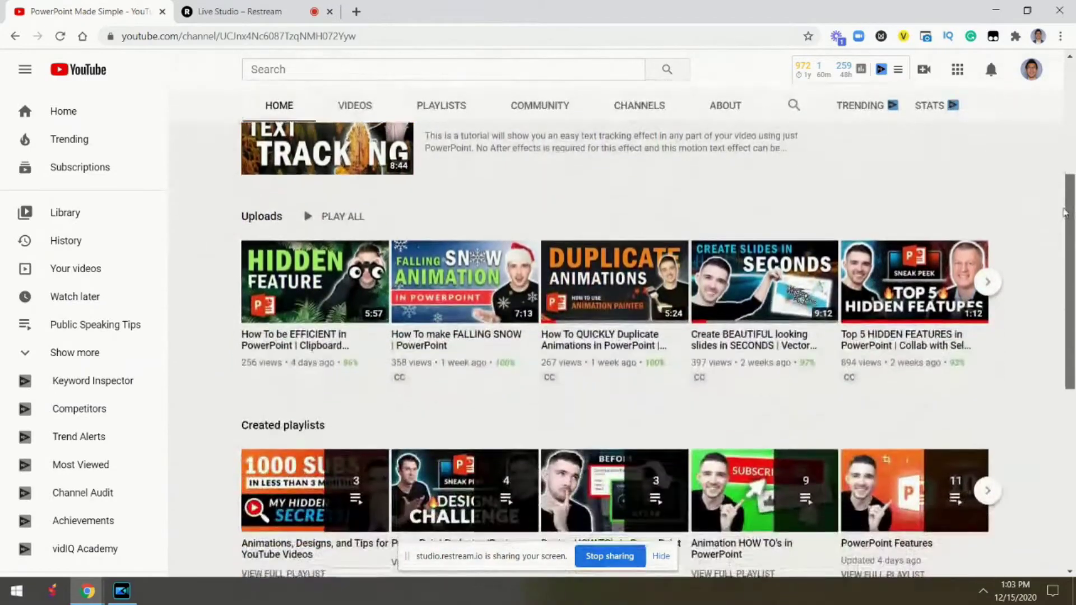
scroll(554, 191, "up", 5)
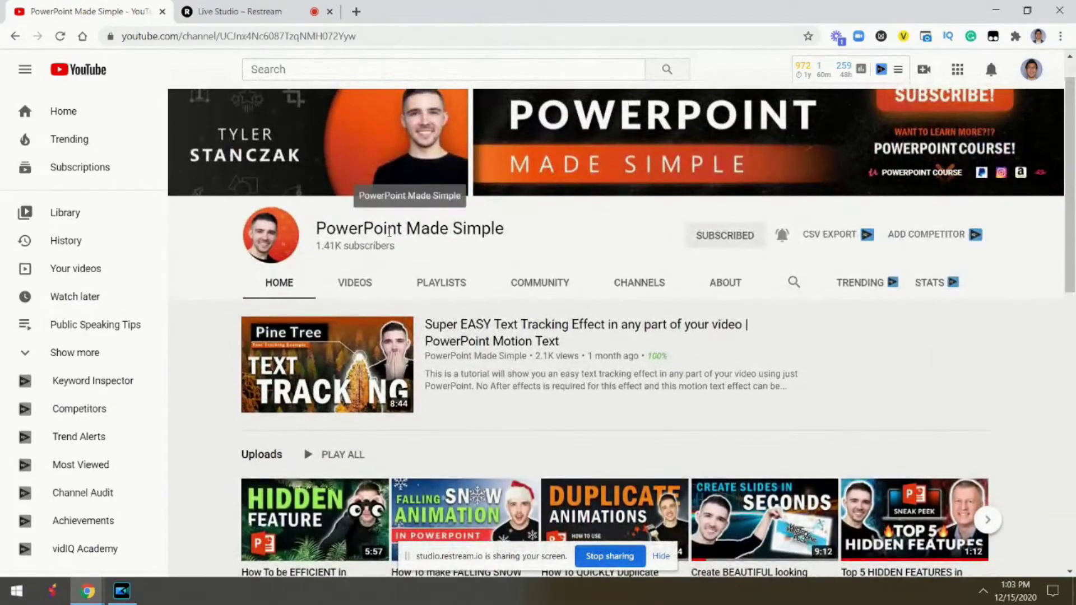
scroll(389, 231, "up", 1)
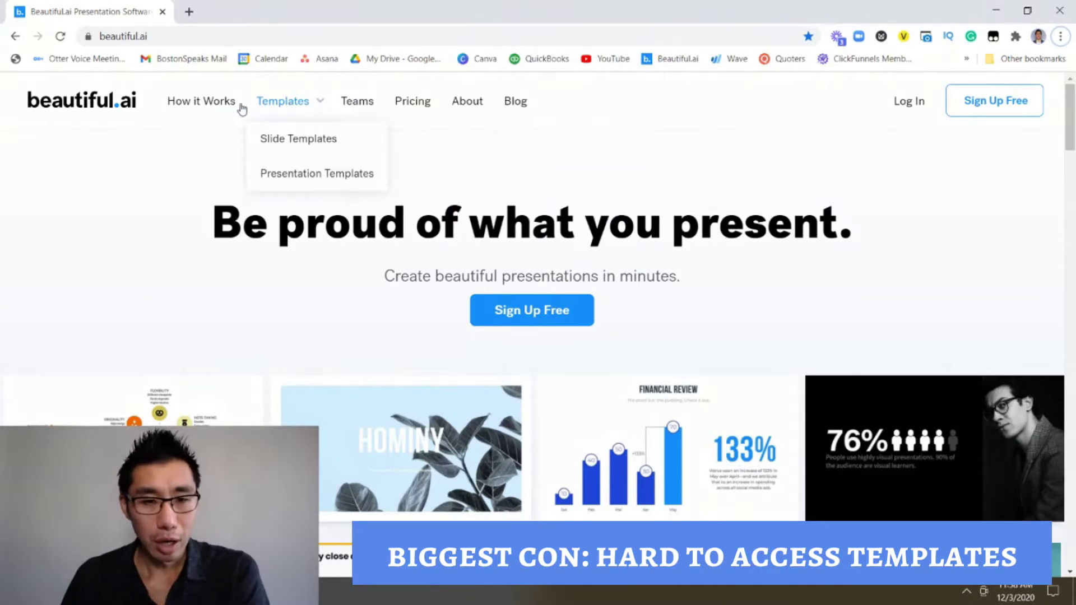
left_click(188, 39)
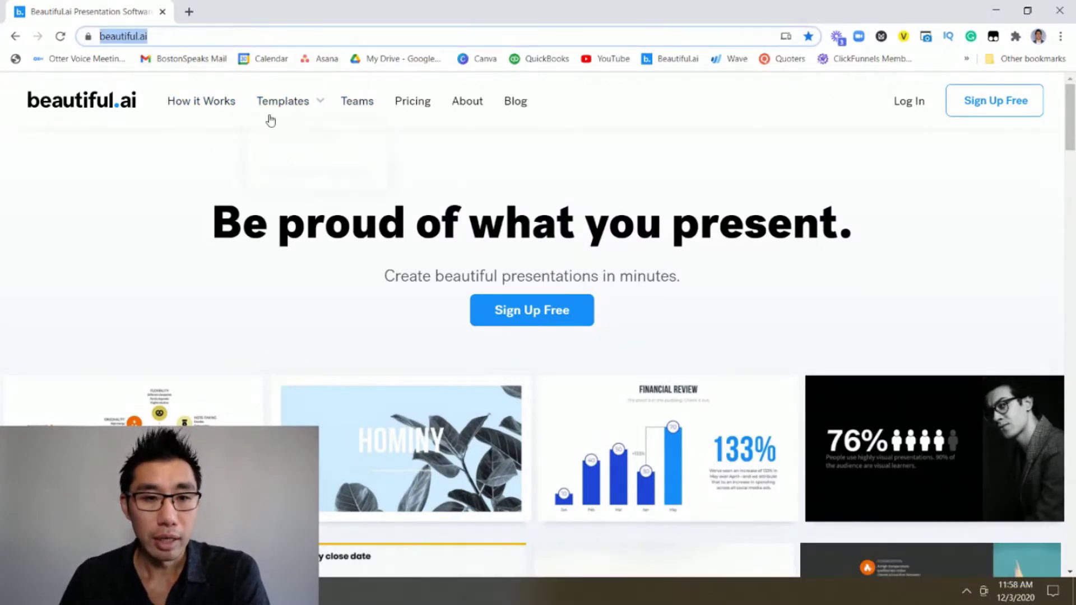
mouse_move(288, 120)
left_click(288, 139)
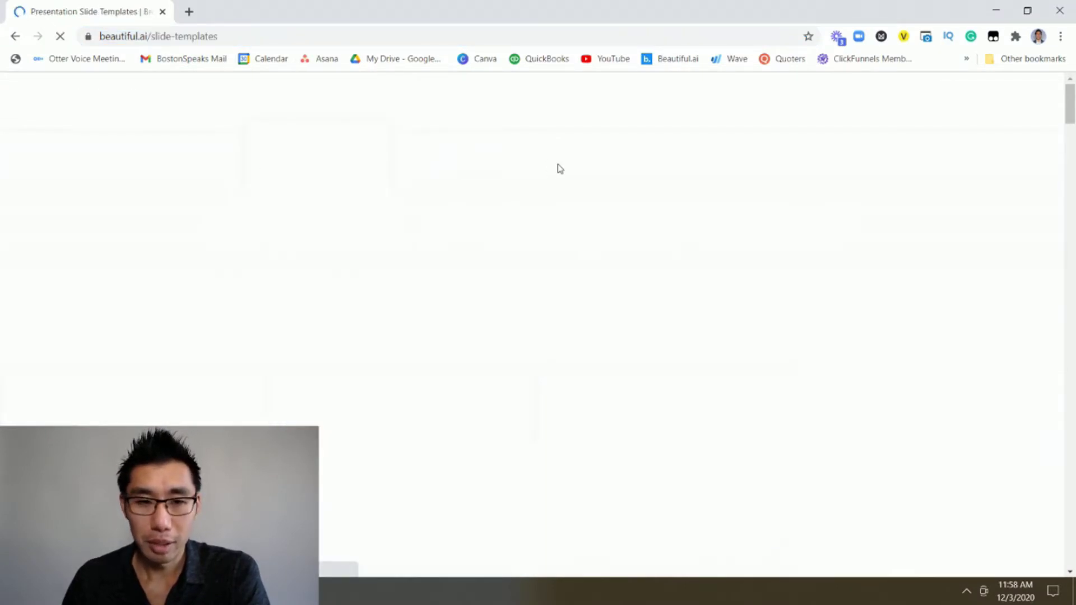
Browse Popular Slides, The Basics and Lists, then move on to Presentation Templates.
scroll(326, 149, "down", 5)
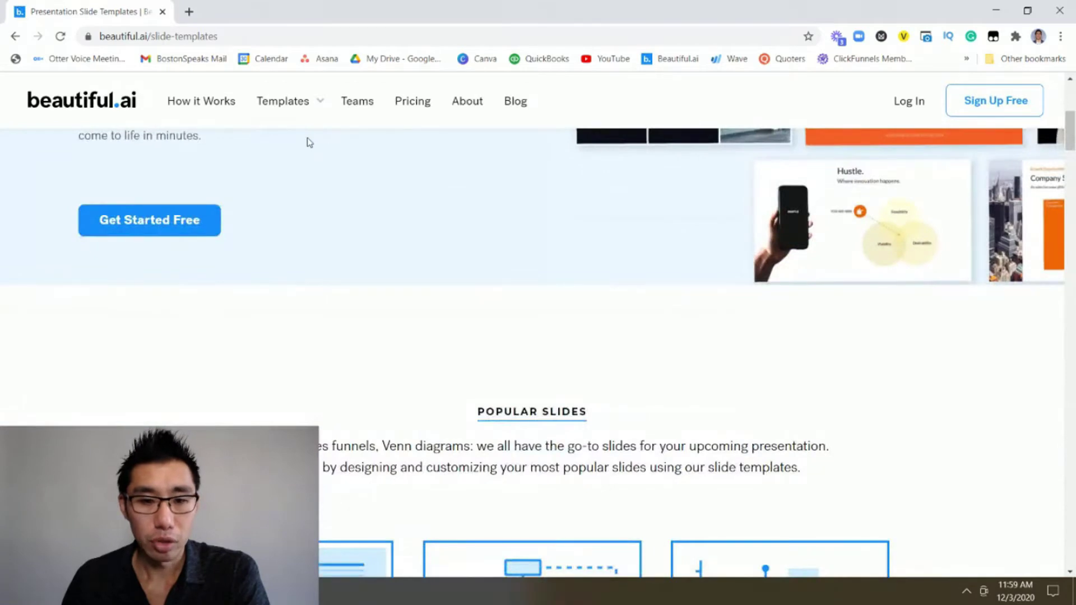
scroll(310, 142, "down", 10)
mouse_move(298, 115)
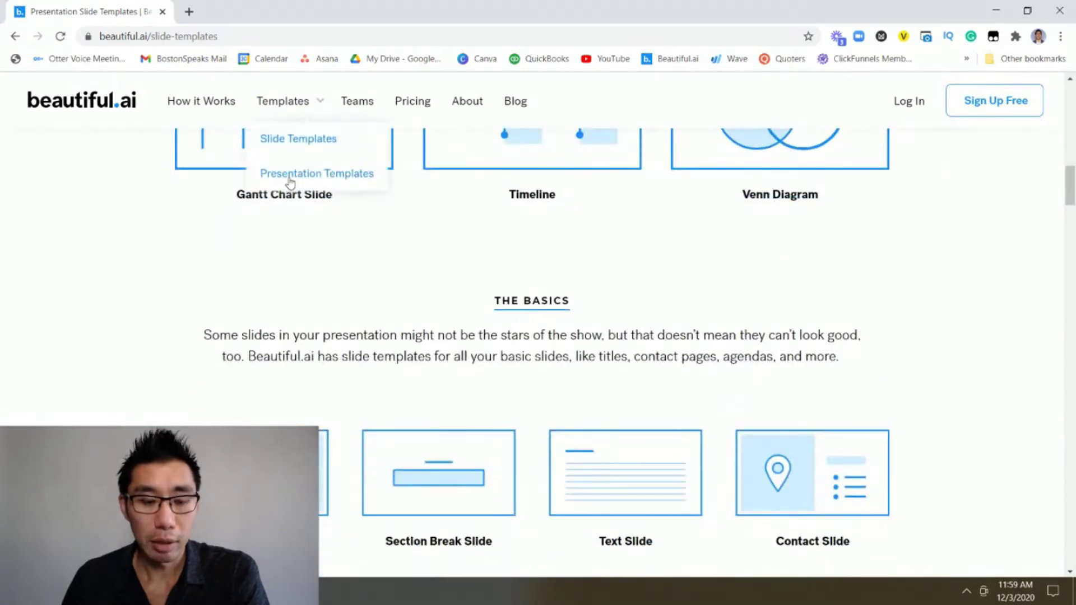
scroll(350, 243, "down", 10)
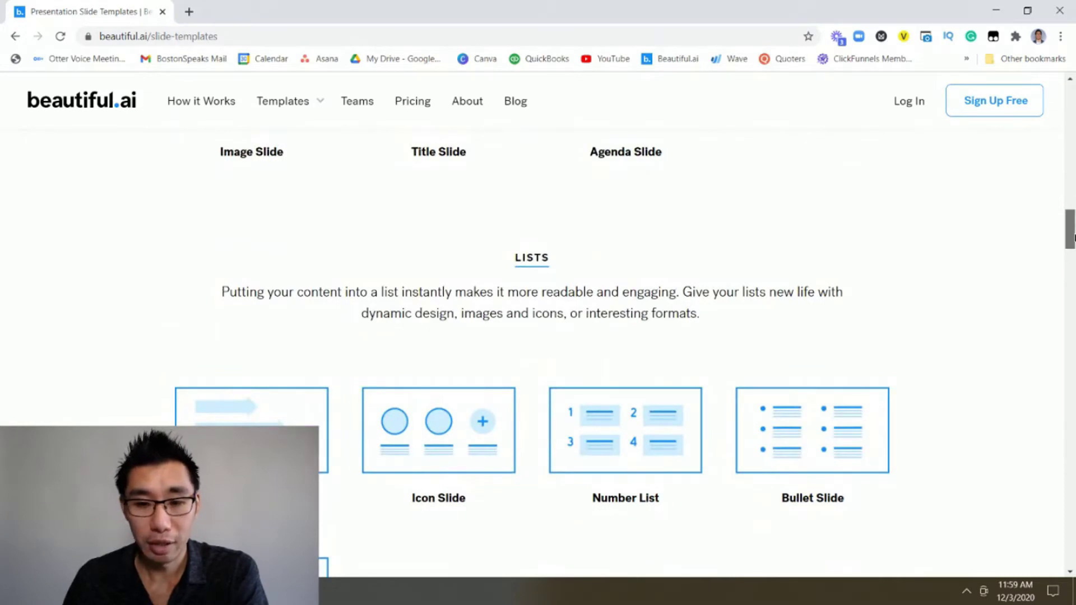
left_click_drag(1072, 235, 1072, 260)
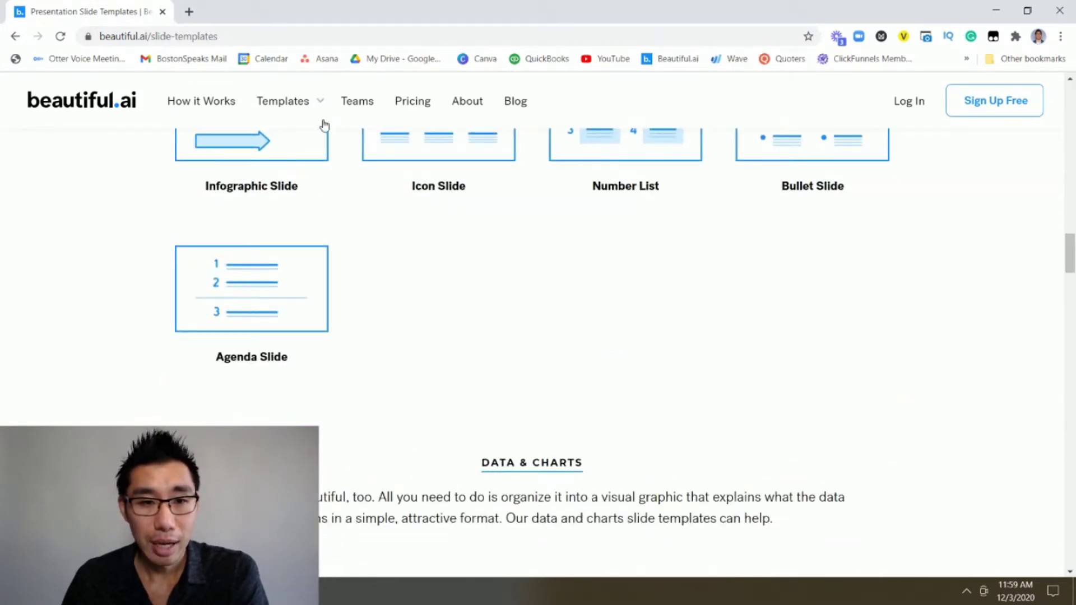
mouse_move(322, 122)
left_click(311, 175)
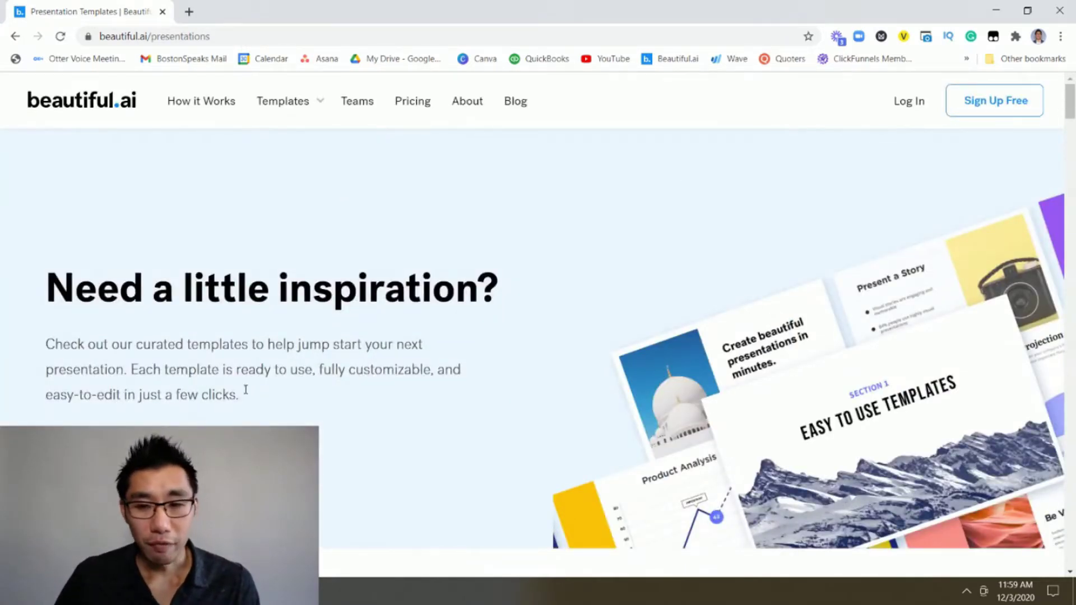
Open the Creative Portfolio template's details and choose Use This Template.
scroll(247, 387, "down", 10)
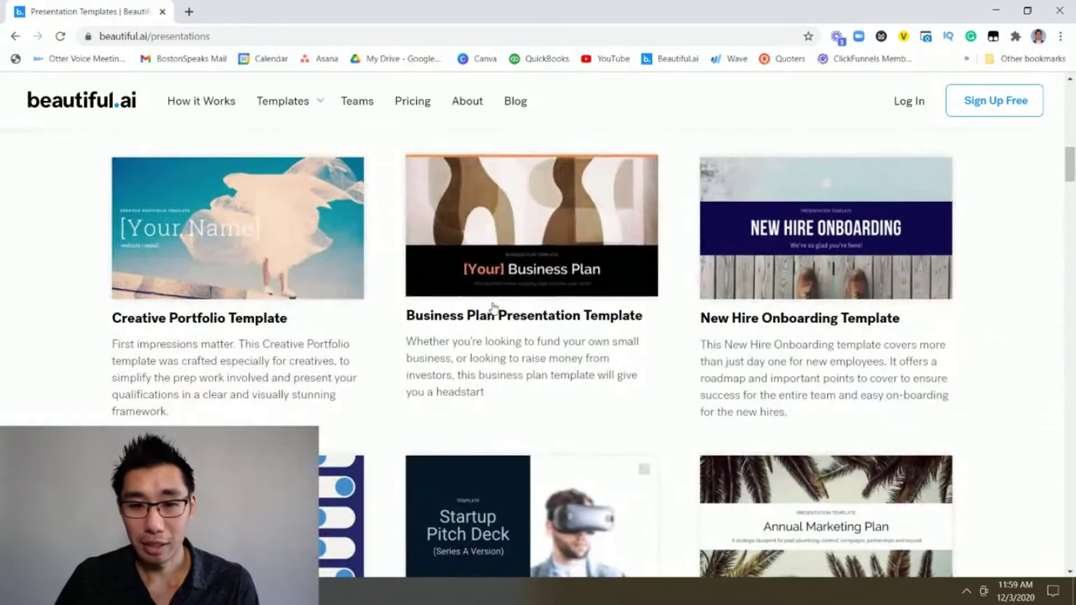
left_click(239, 277)
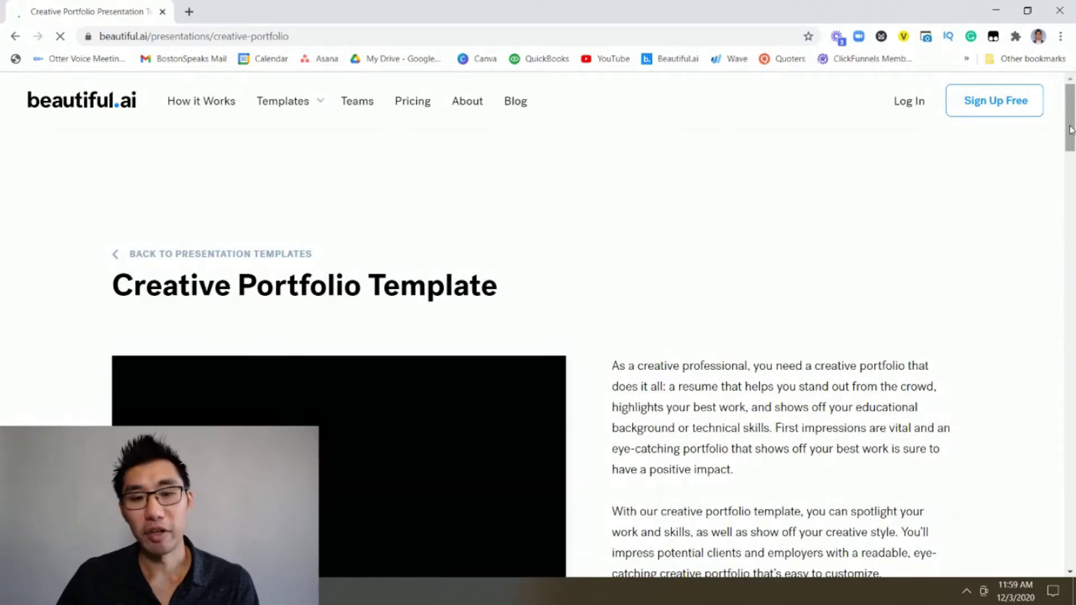
left_click_drag(1070, 130, 1070, 183)
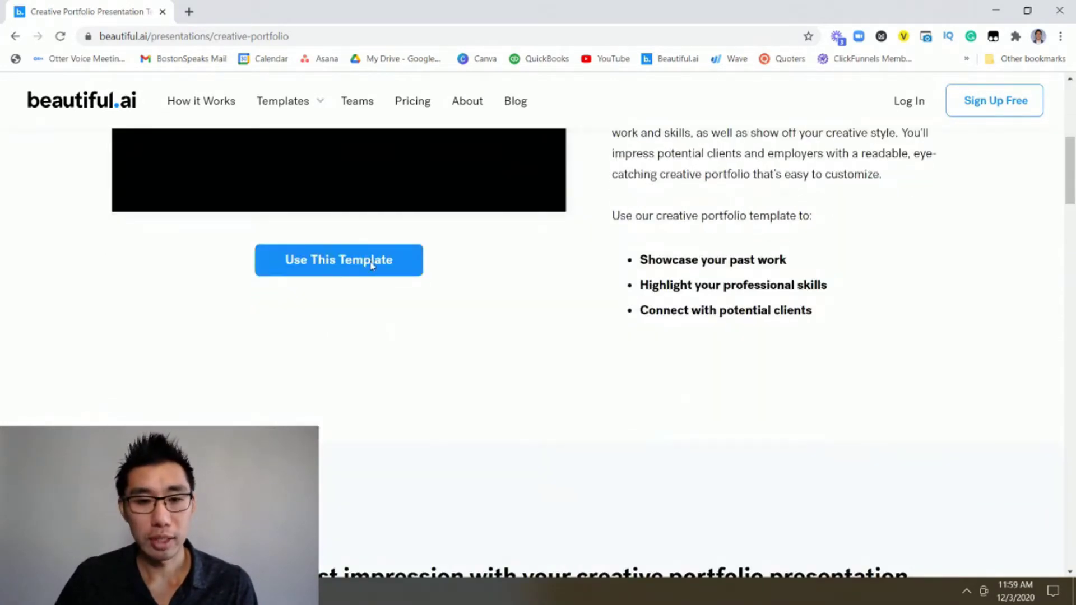
left_click(915, 108)
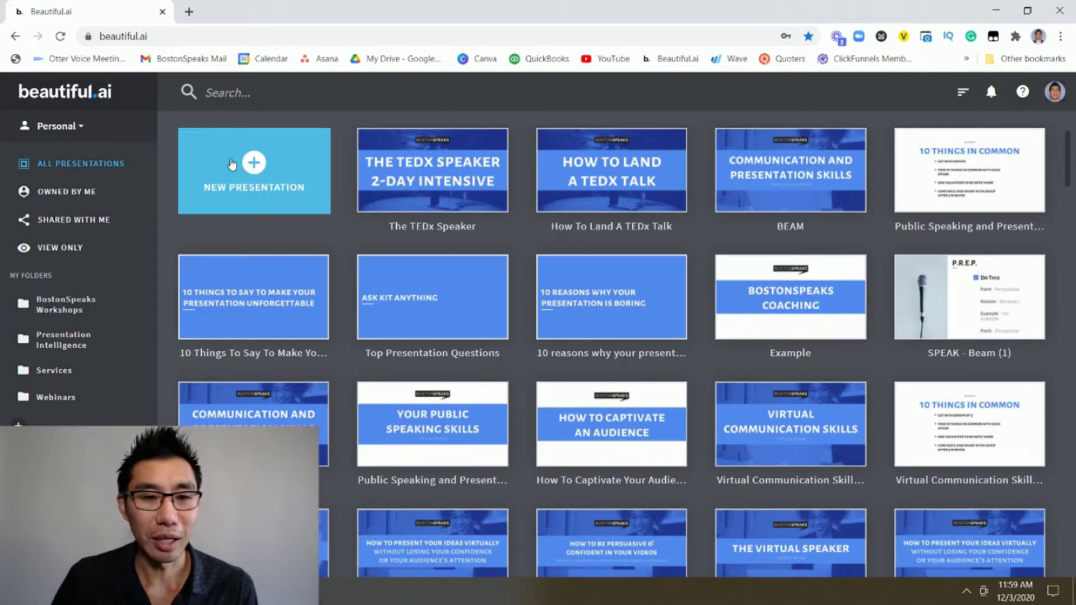
Create the new presentation Untitled #14 and dismiss the theme chooser to reach slide templates.
left_click(244, 167)
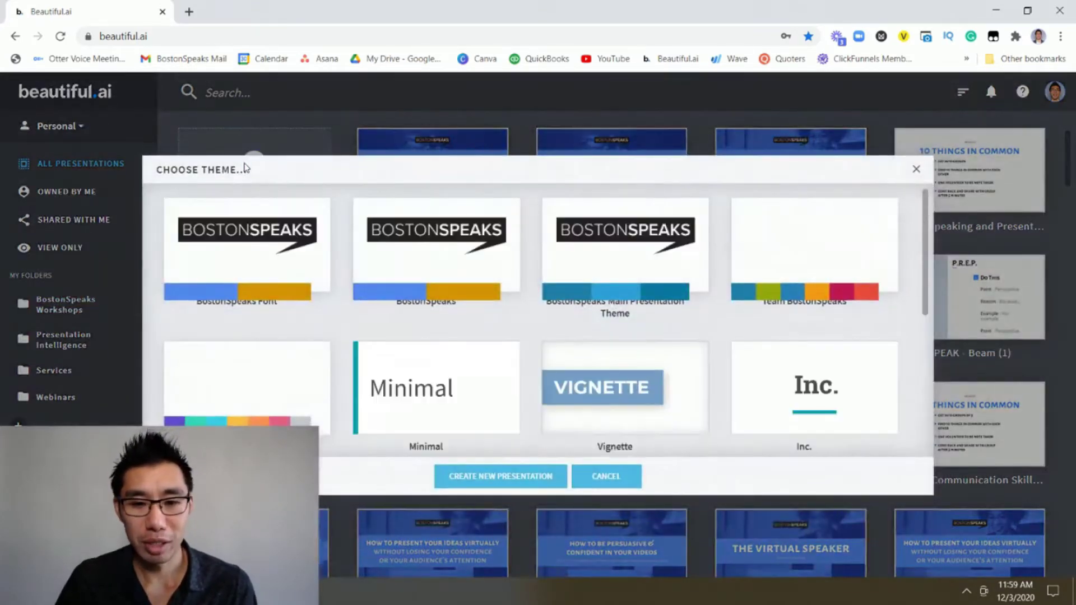
left_click(498, 482)
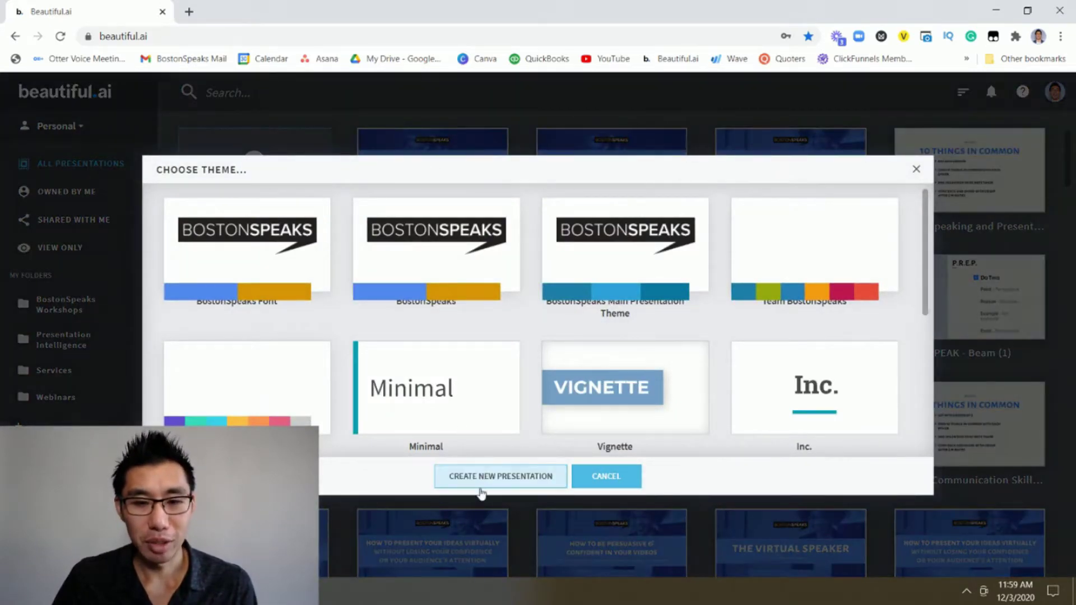
scroll(539, 342, "down", 5)
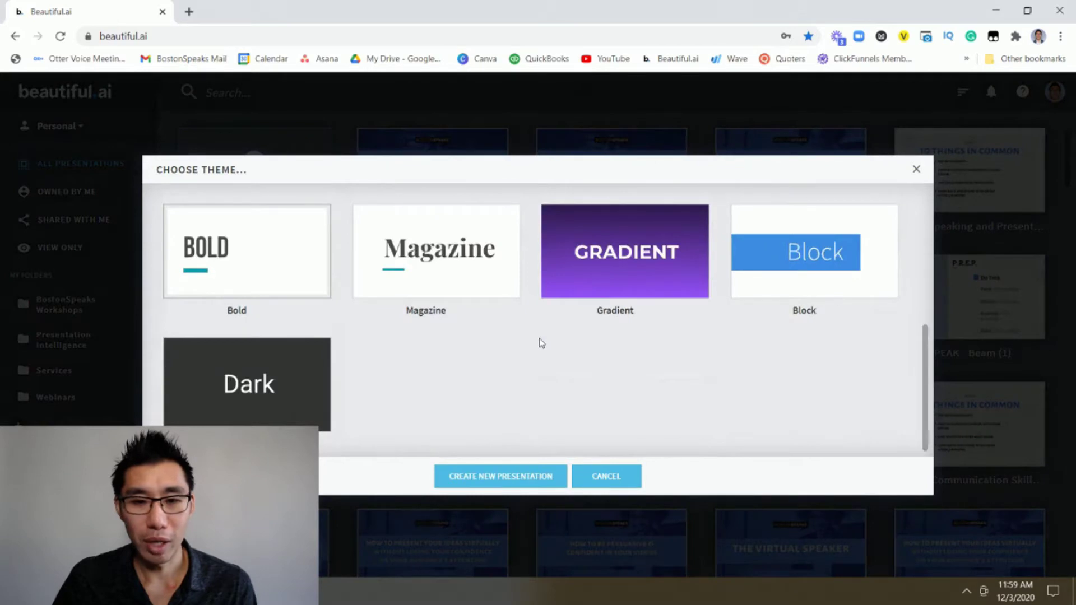
scroll(541, 342, "up", 3)
left_click(916, 170)
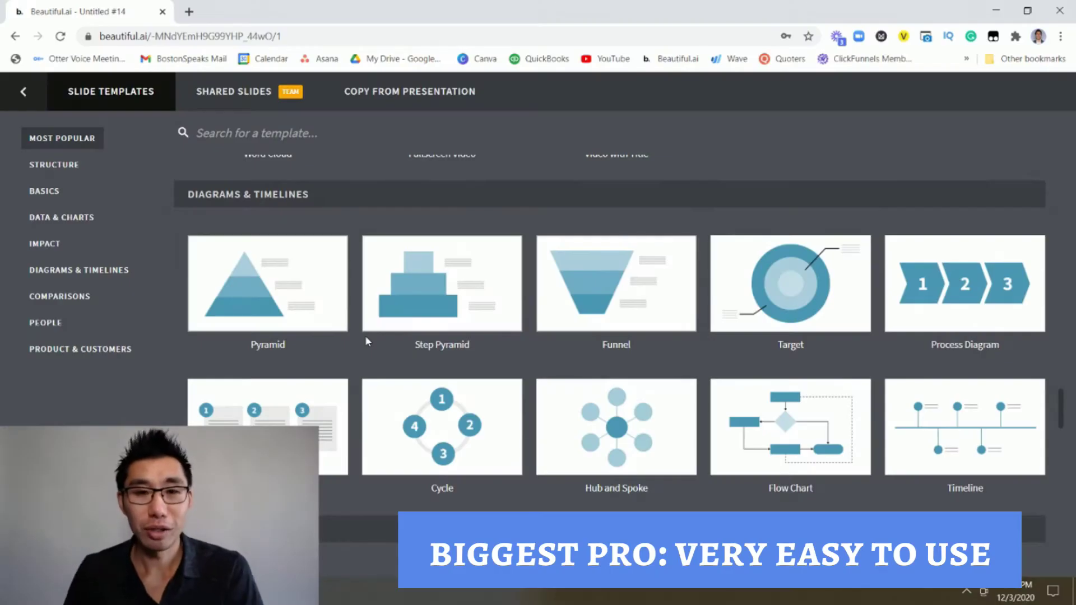
Add an Icons with Text slide as slide 2 and check its Colors panel.
left_click_drag(1062, 417, 1046, 170)
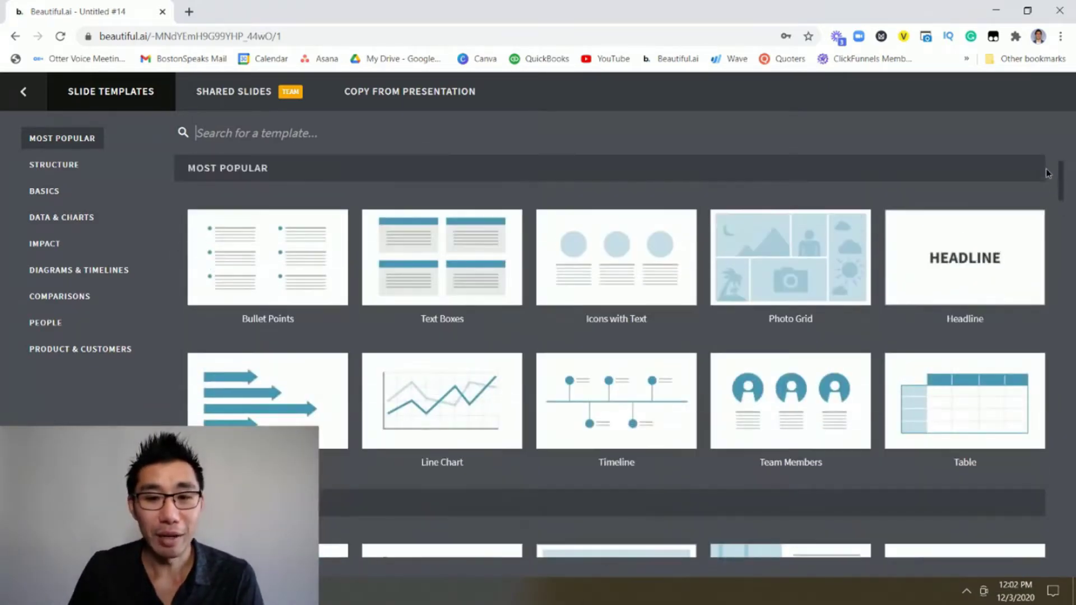
left_click(663, 249)
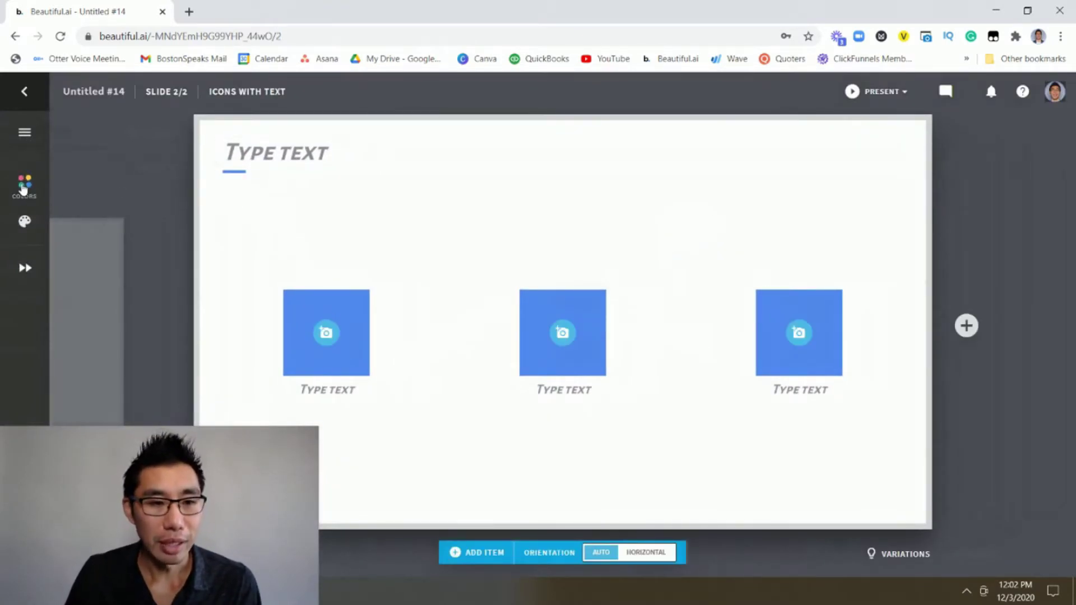
left_click(25, 181)
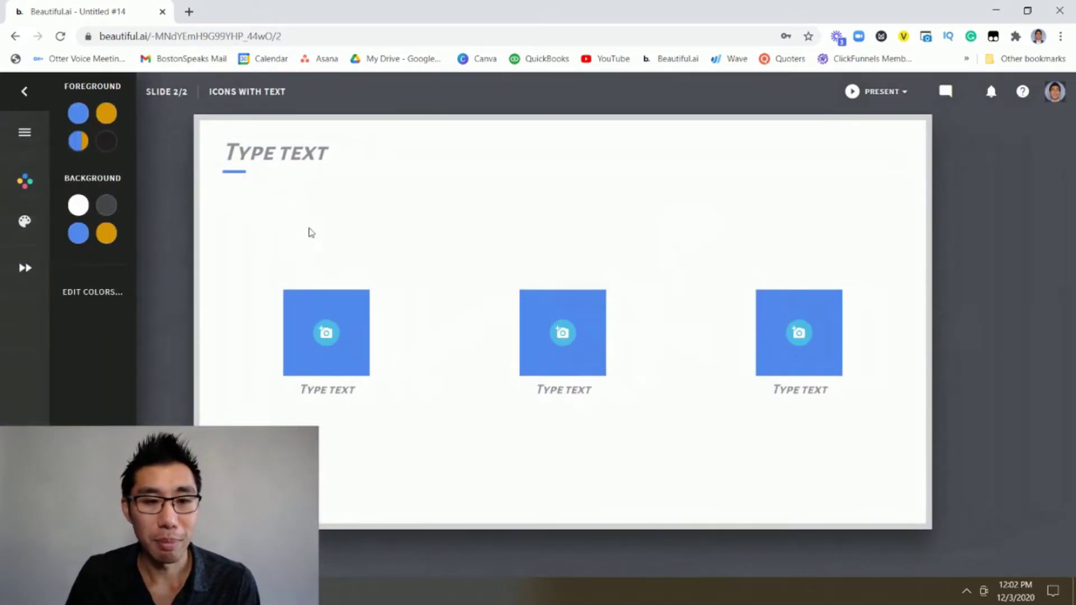
left_click(264, 230)
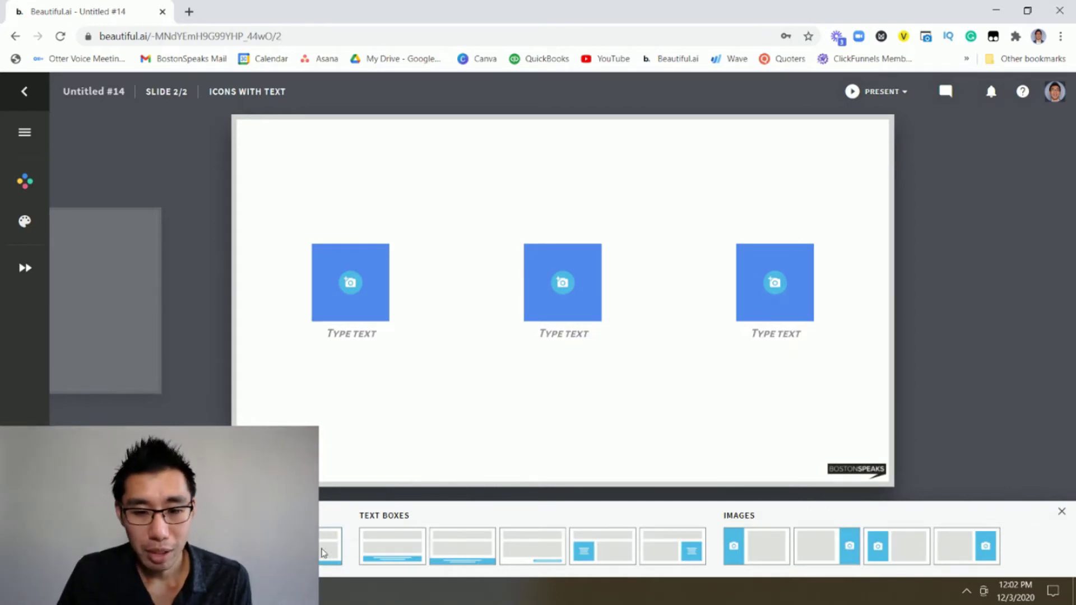
Apply the first Images variation, browsing Stock Photos, Icons and Recent Images.
left_click(751, 540)
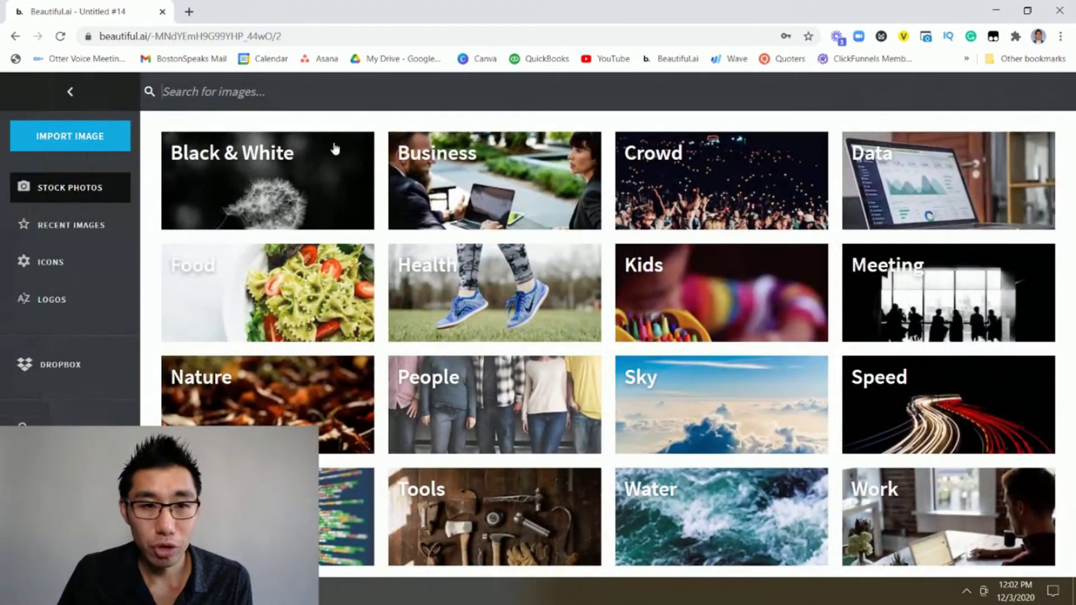
left_click(35, 268)
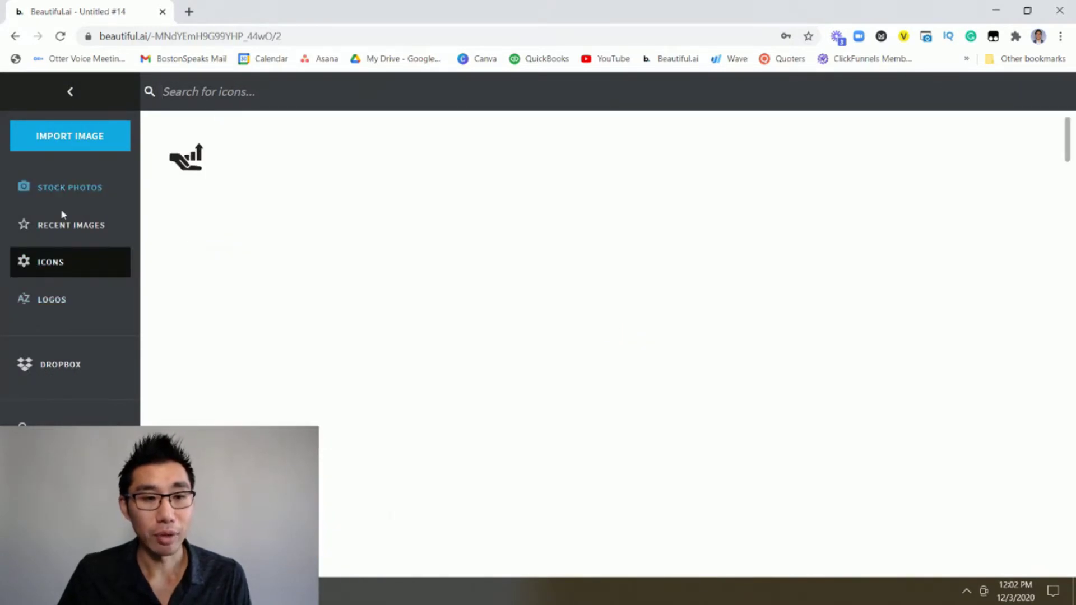
left_click(67, 225)
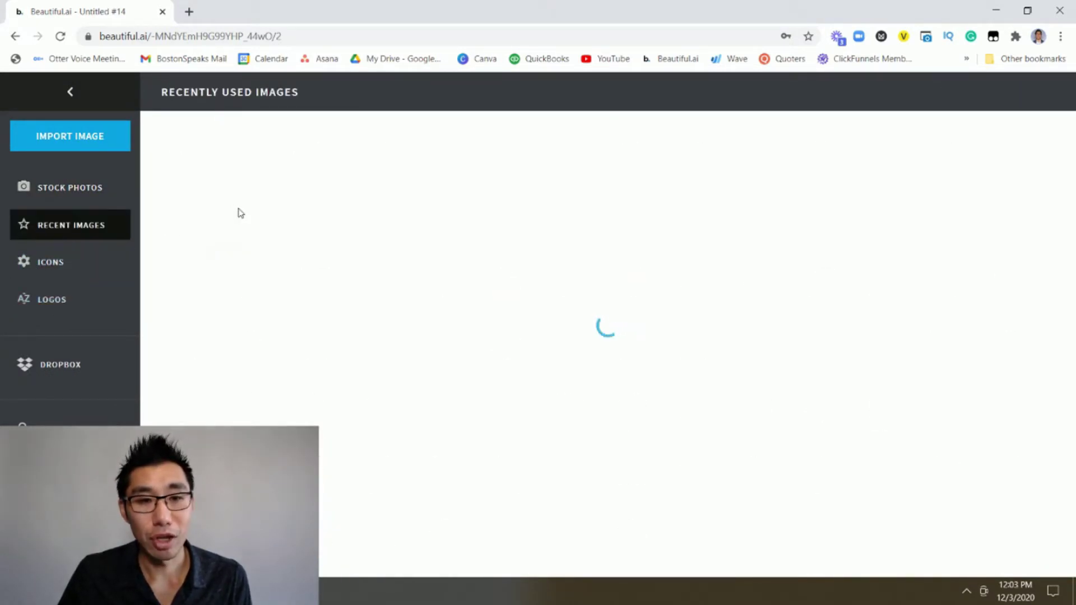
left_click(69, 94)
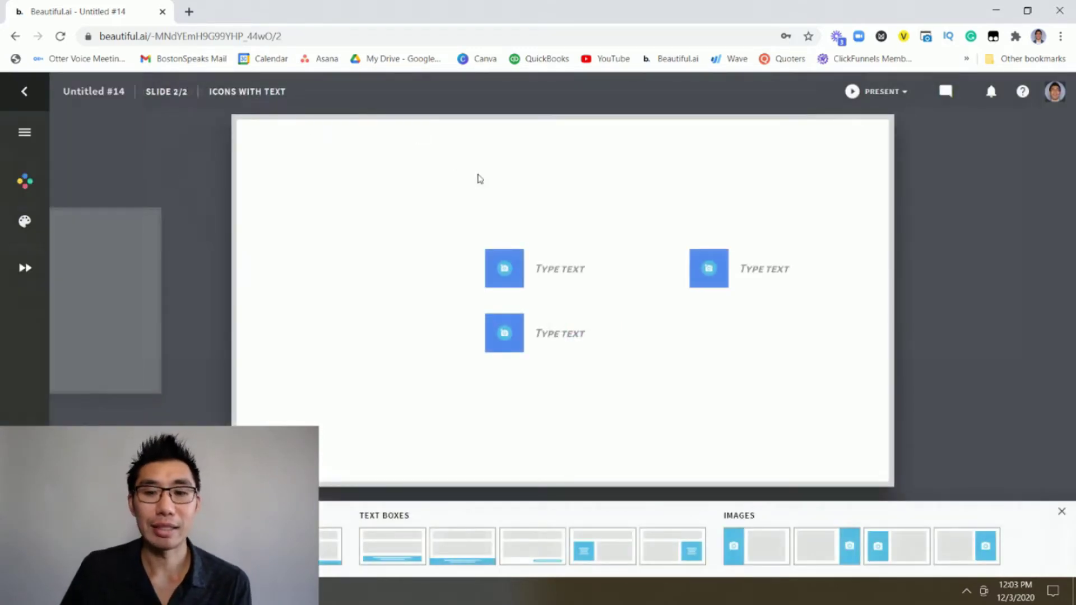
Switch slide 2 to the Photo List layout from Variations.
left_click(1062, 513)
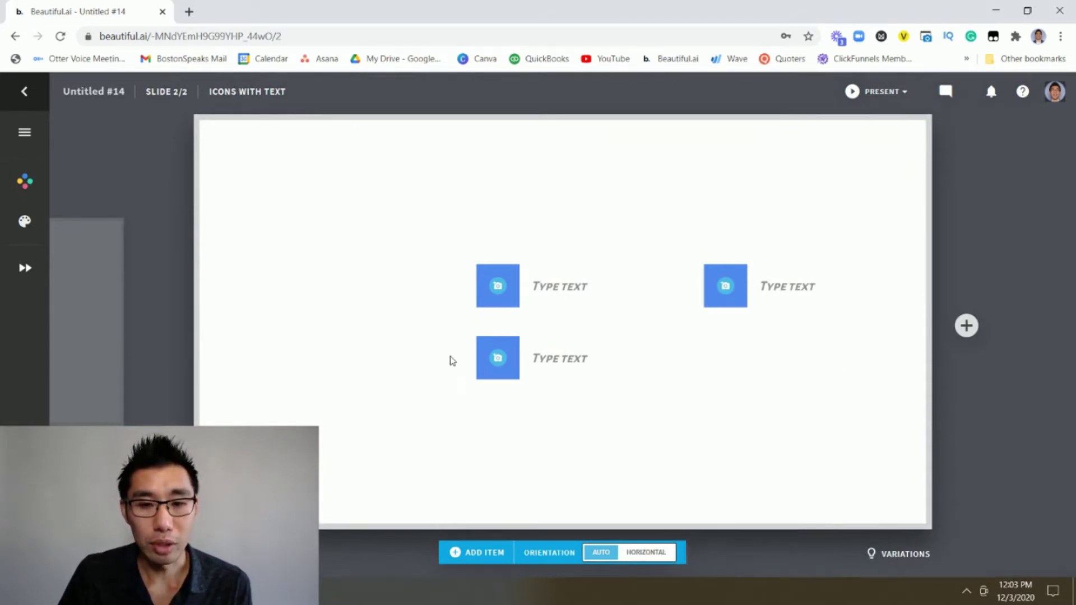
left_click(918, 554)
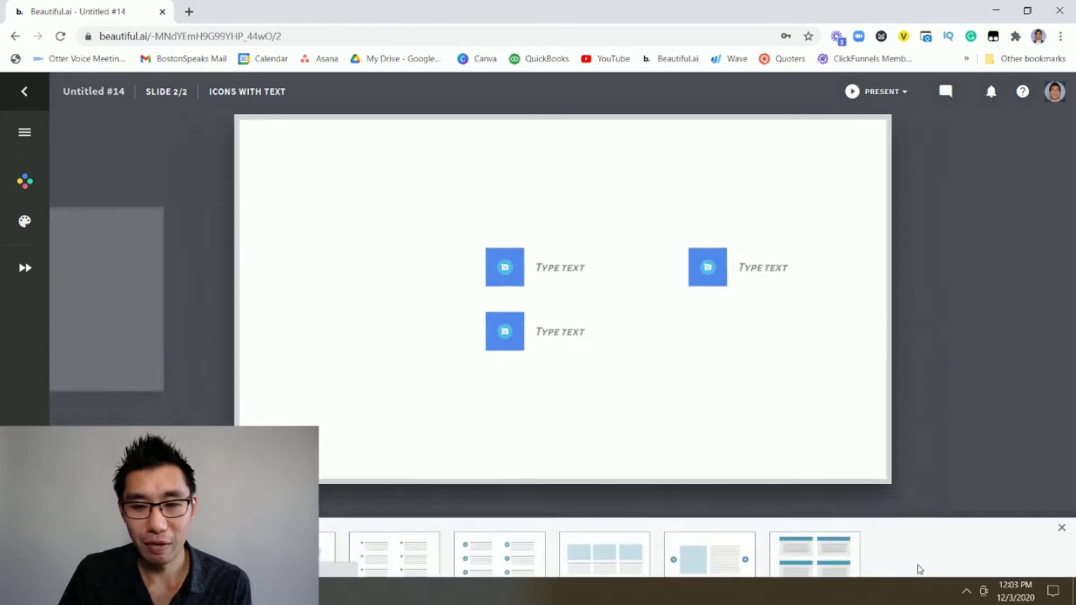
left_click(716, 520)
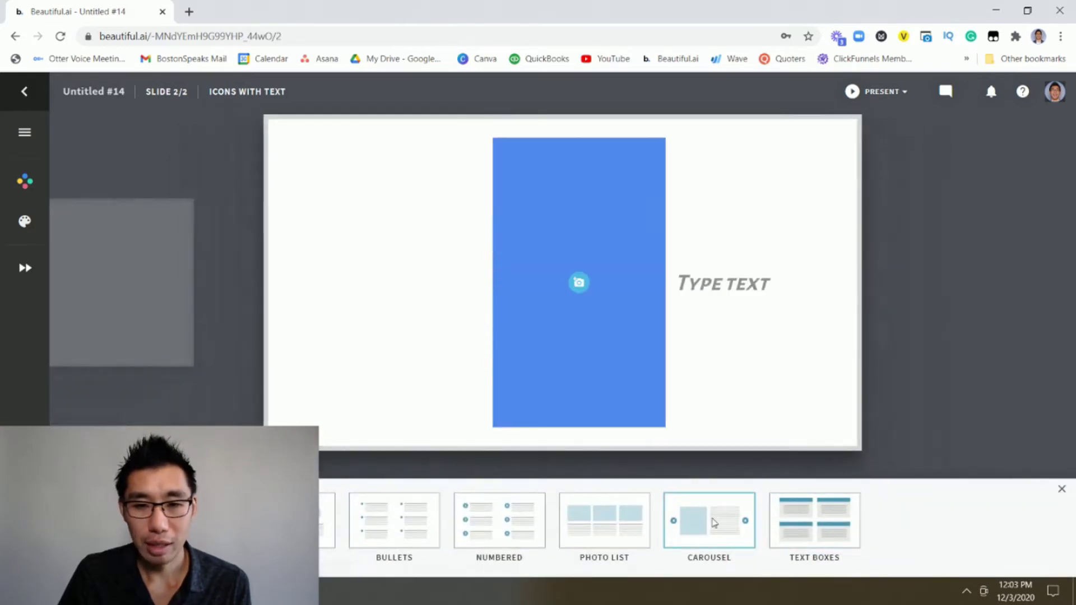
left_click(593, 532)
left_click(1062, 490)
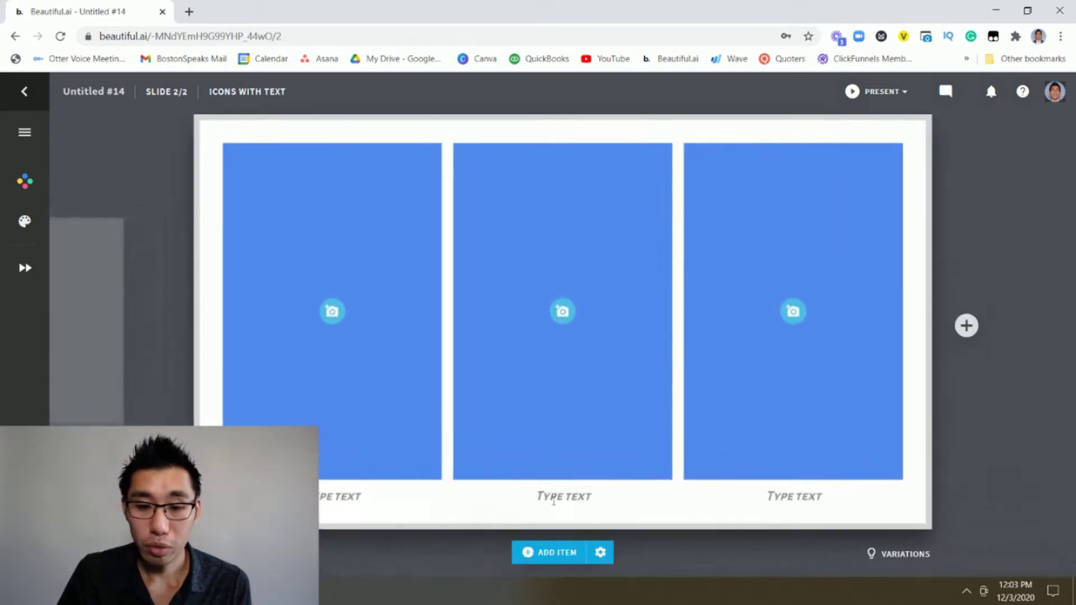
Add a fourth photo panel and drop a circle title element onto the slide.
left_click(525, 554)
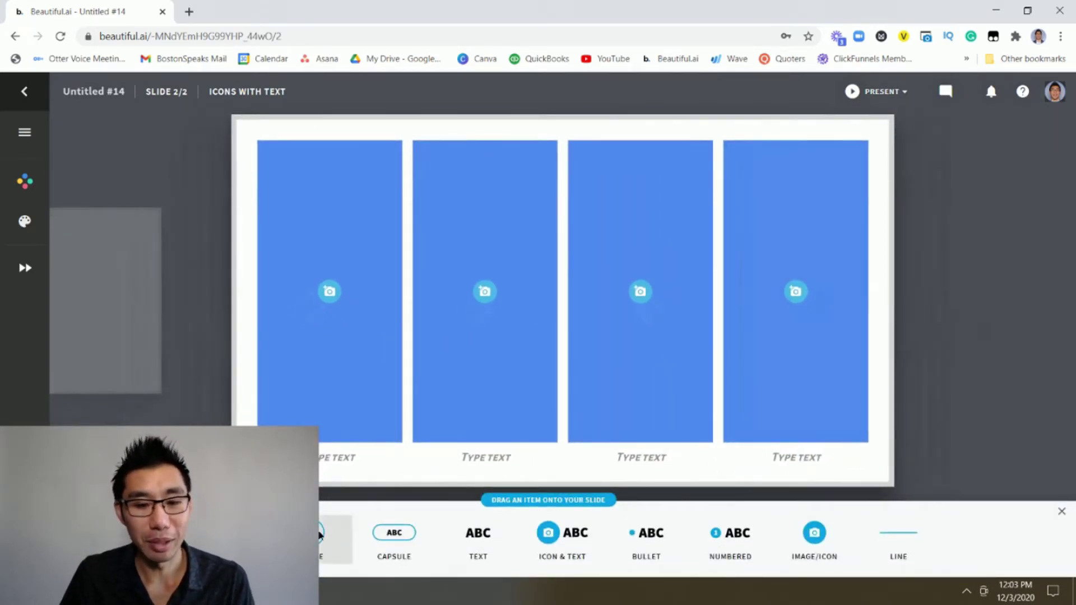
left_click_drag(336, 535, 426, 440)
left_click(905, 554)
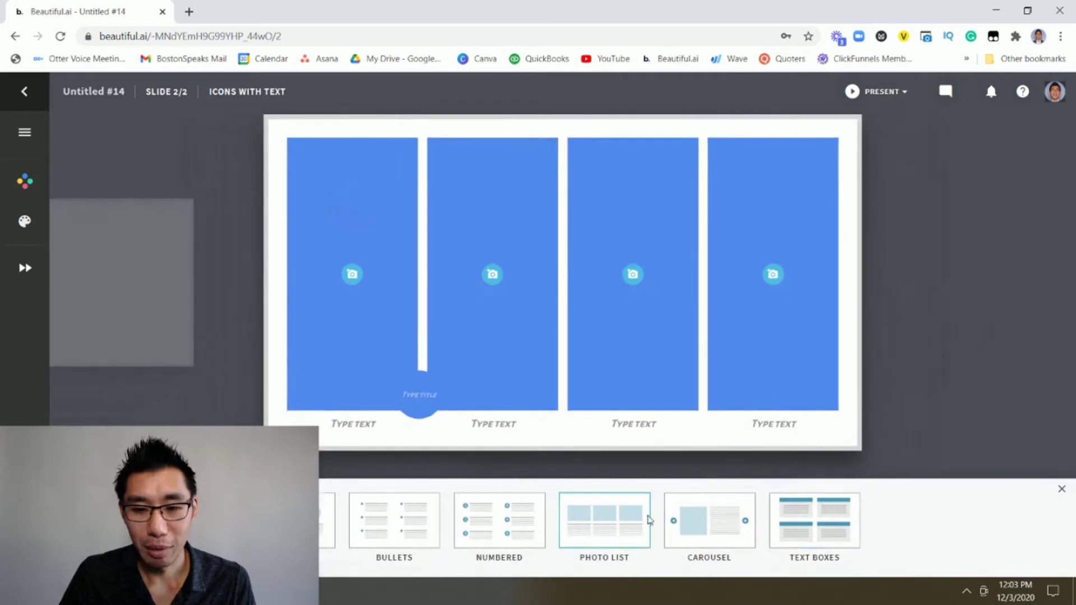
Apply the Numbered variation and move the circle title to the top centre.
left_click(516, 520)
left_click(442, 324)
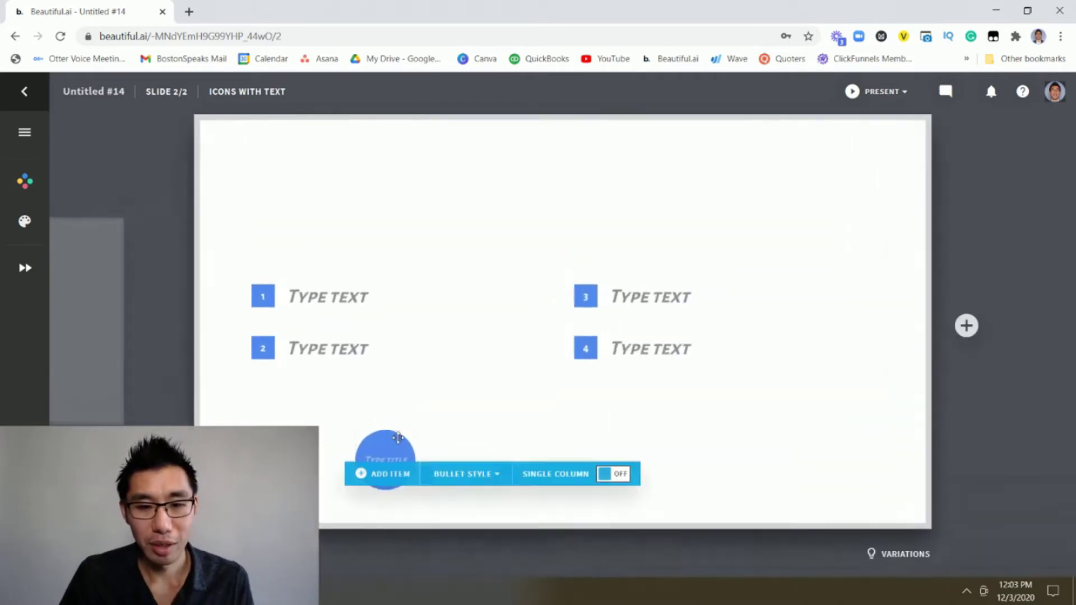
left_click_drag(384, 451, 566, 186)
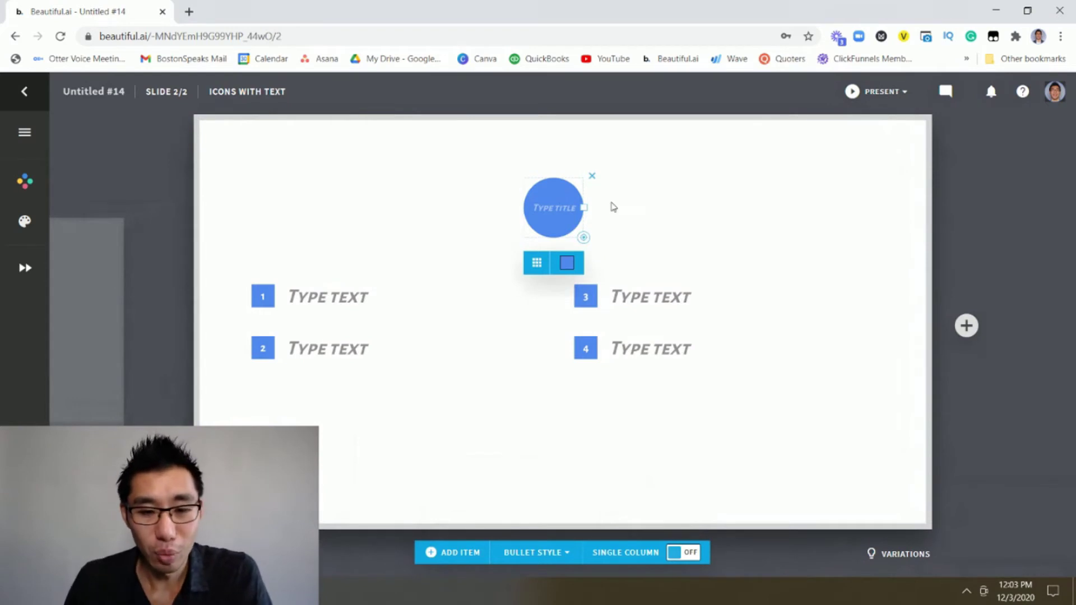
Set Bullet Style to No Bullets and keep the items in two columns.
left_click(542, 553)
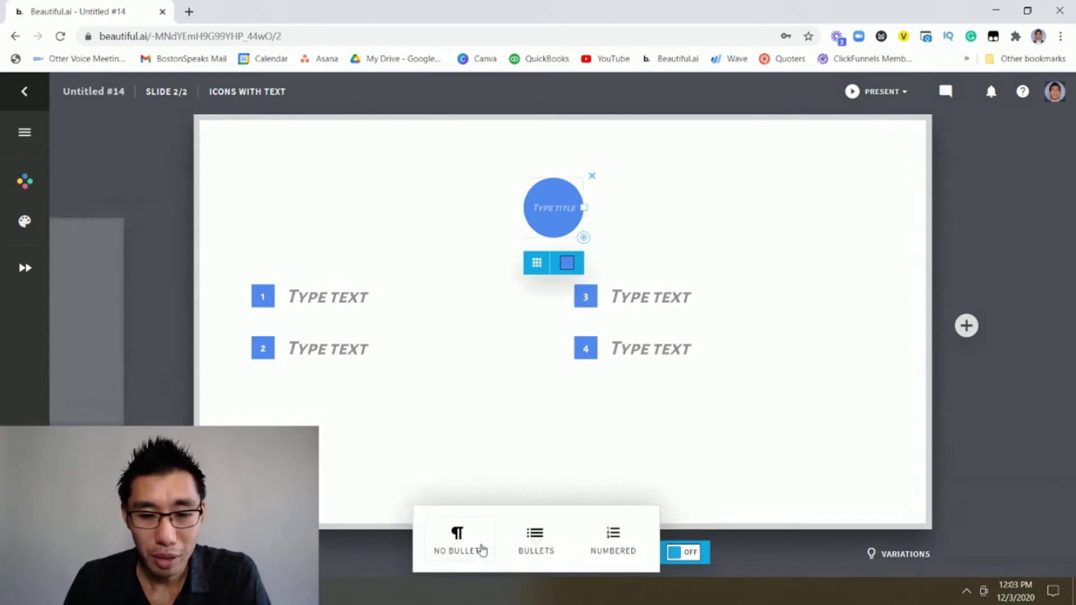
left_click(470, 541)
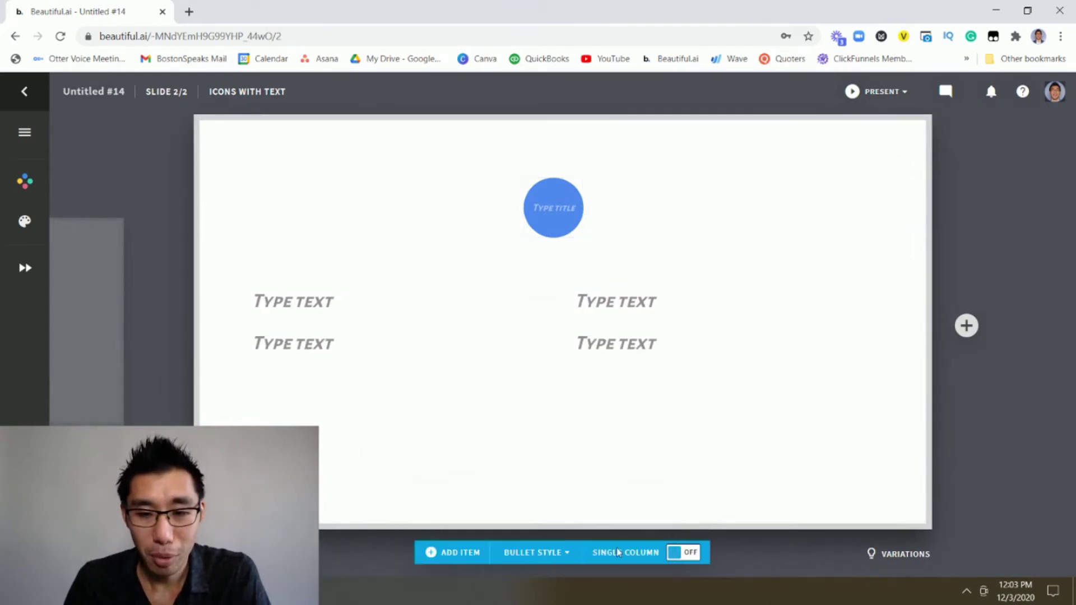
left_click(680, 554)
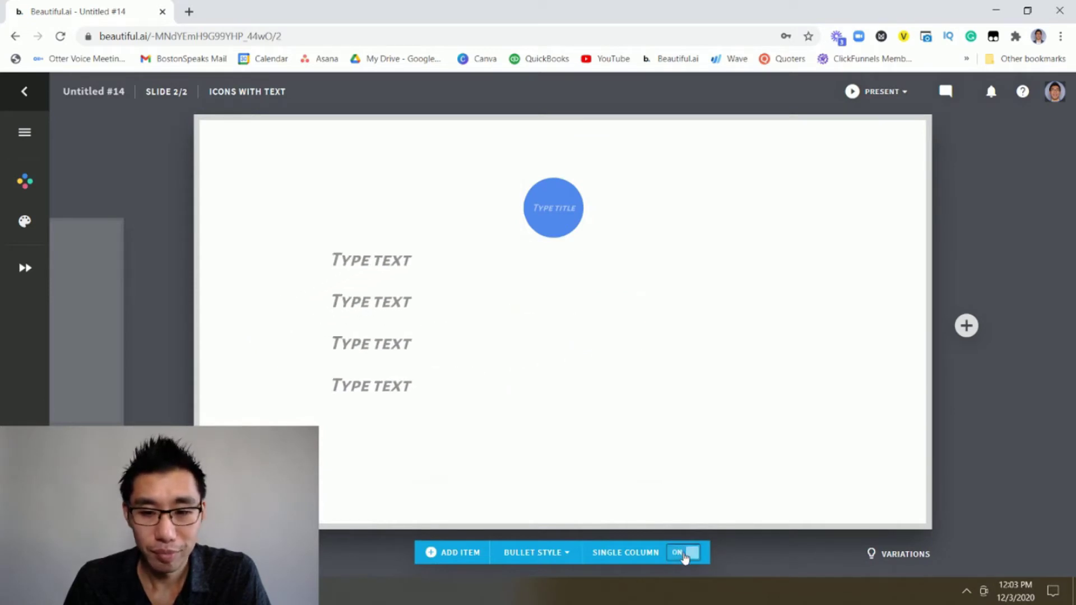
left_click(684, 555)
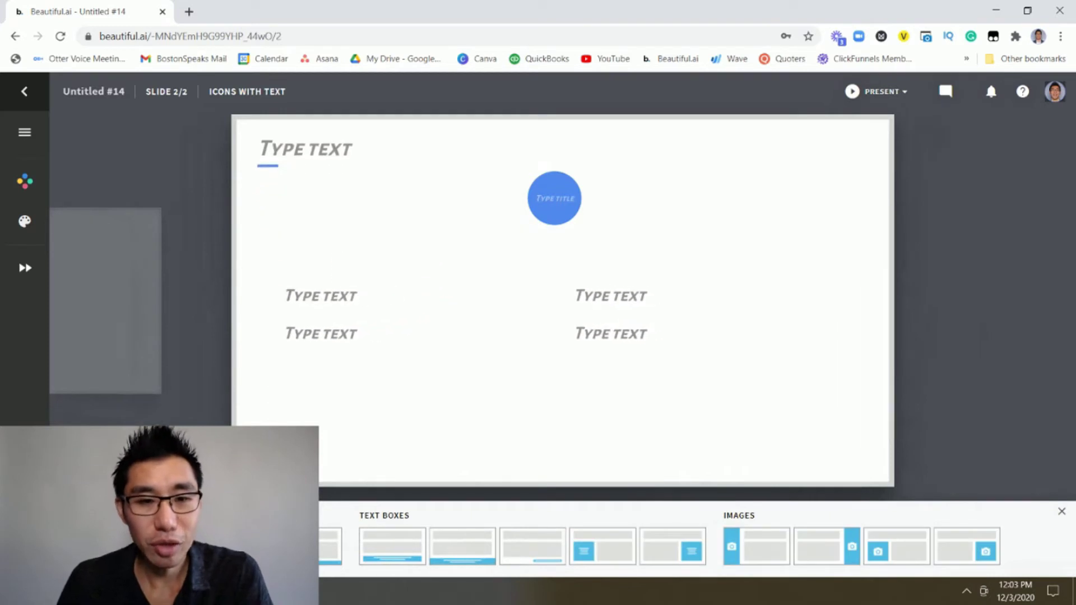
left_click(482, 190)
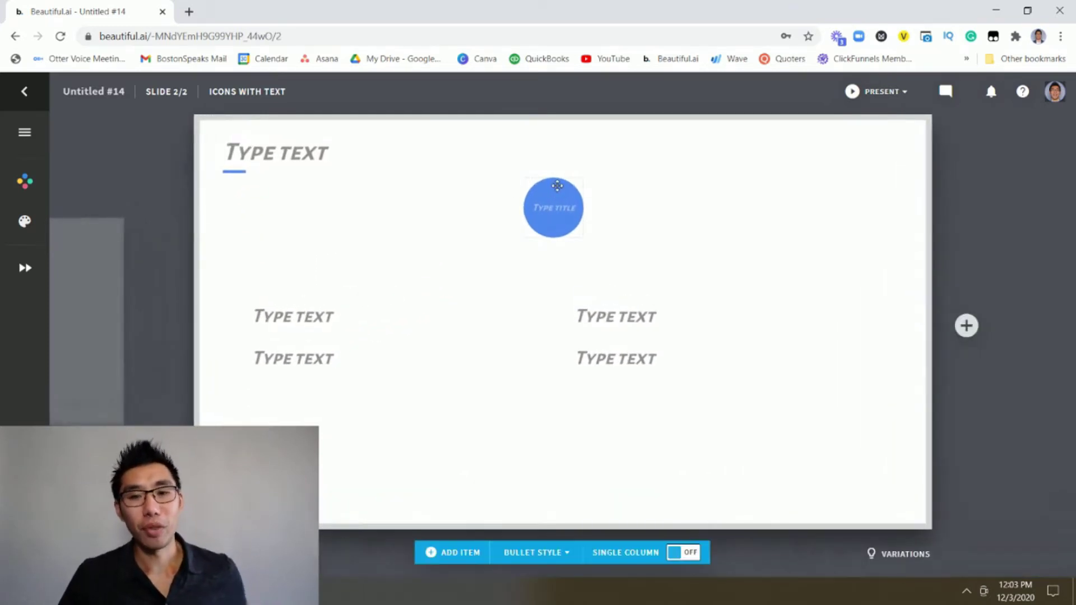
left_click(958, 328)
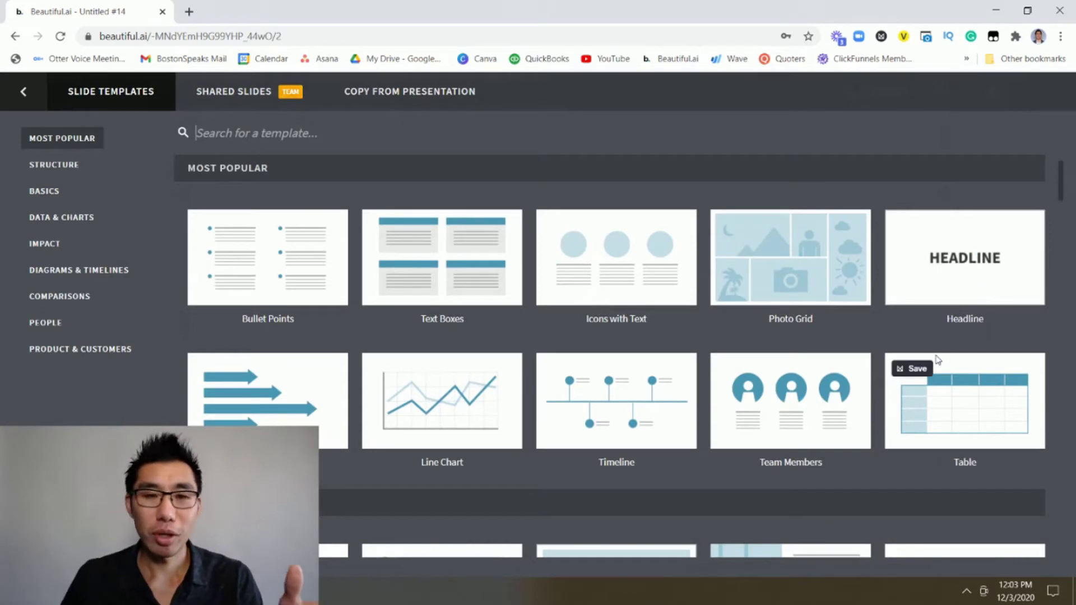
scroll(917, 335, "down", 4)
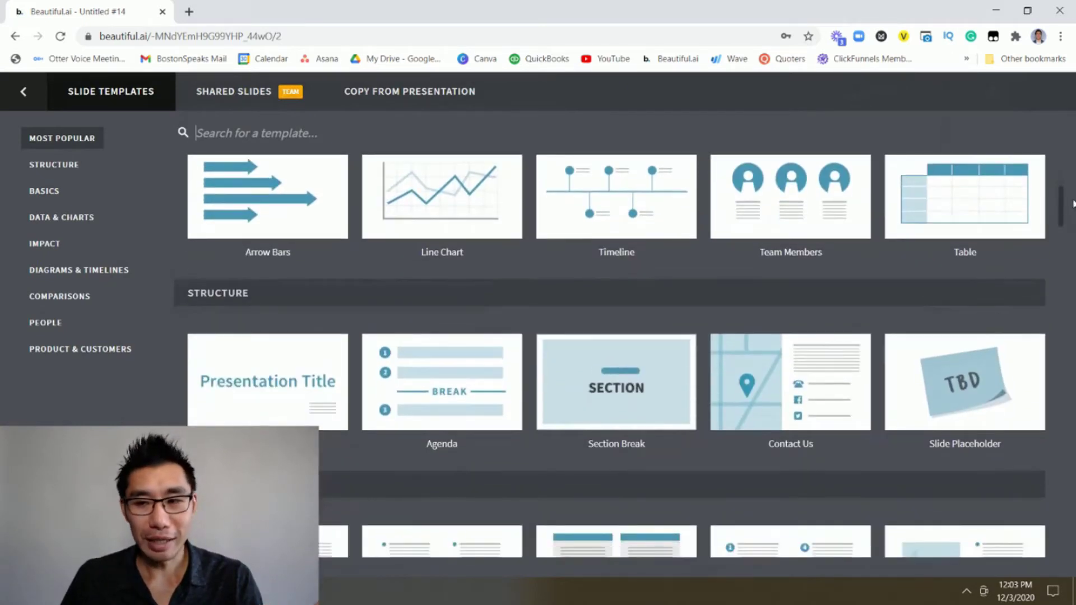
left_click_drag(1063, 203, 1060, 171)
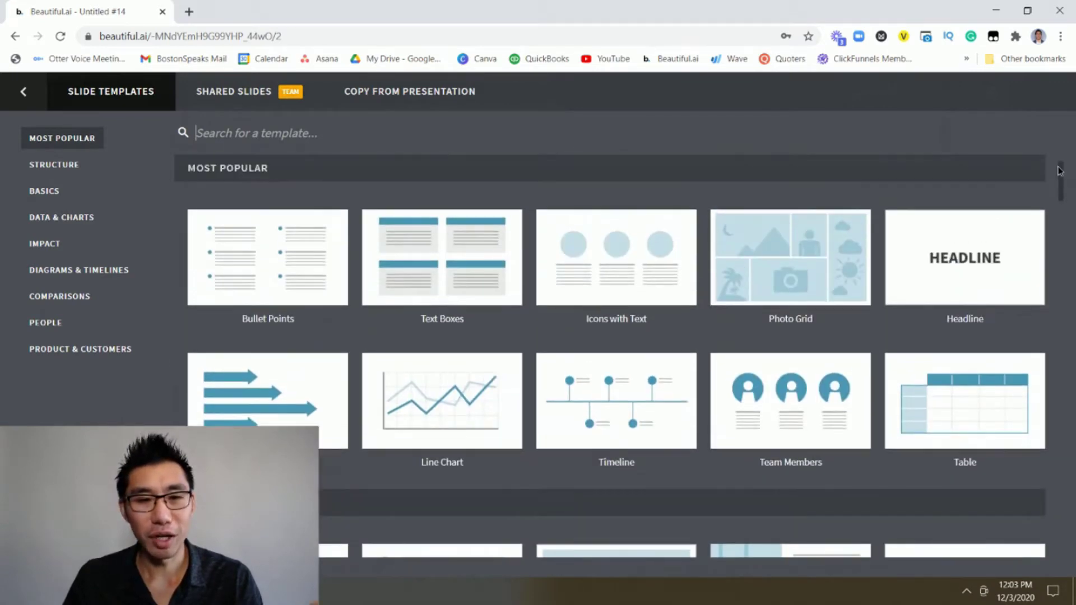
scroll(218, 224, "down", 5)
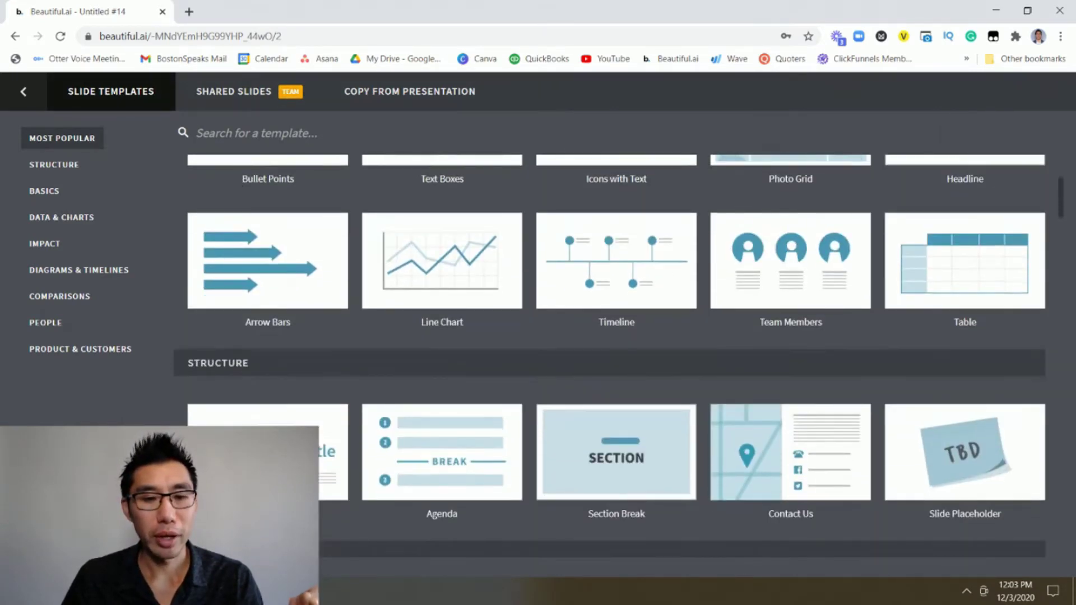
scroll(247, 302, "down", 10)
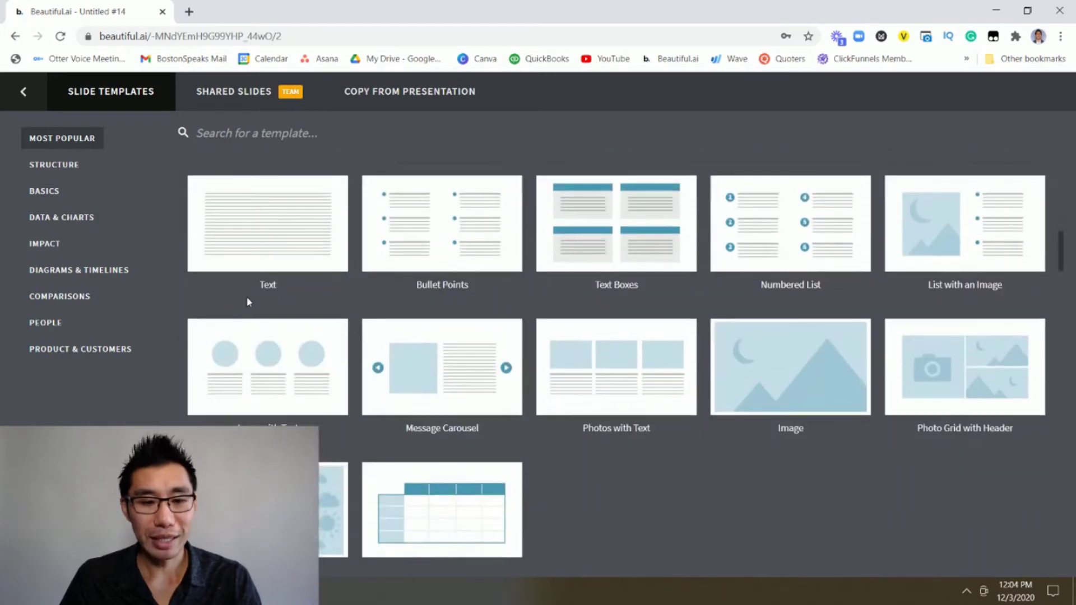
scroll(245, 344, "down", 2)
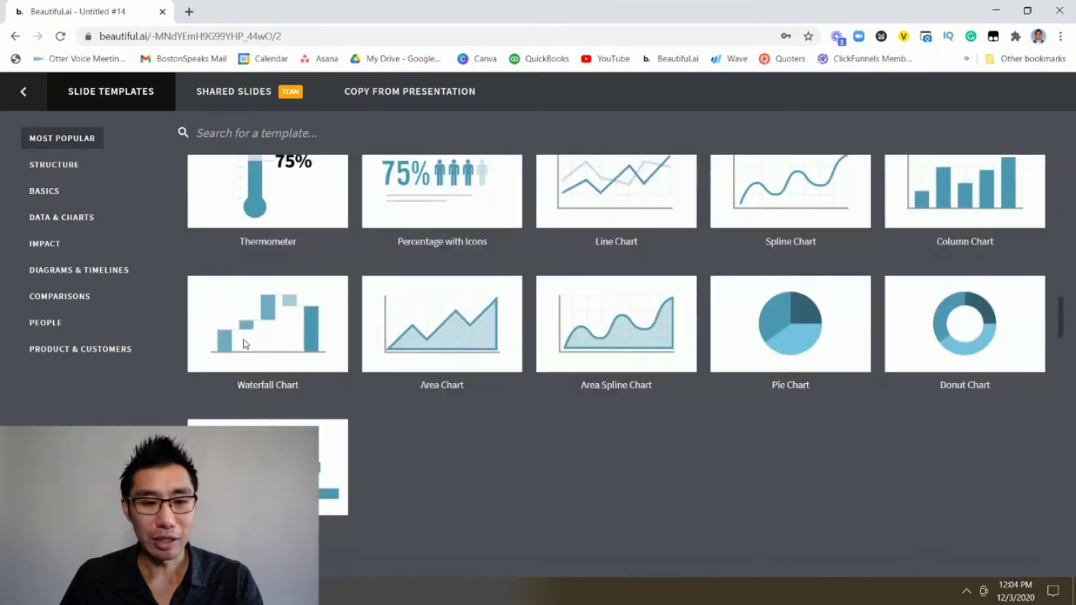
scroll(245, 344, "down", 2)
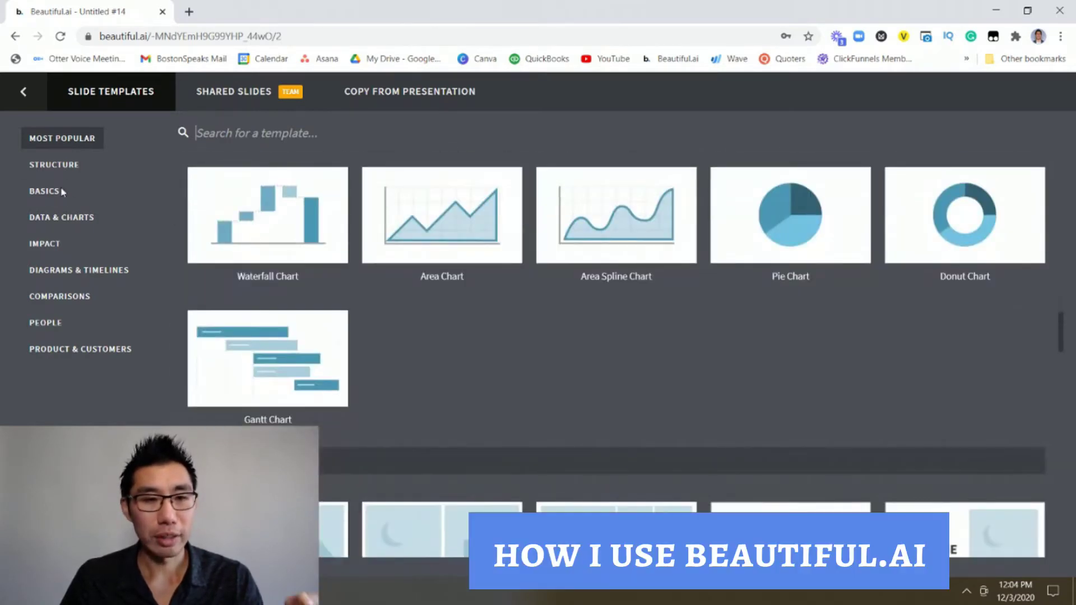
left_click(12, 98)
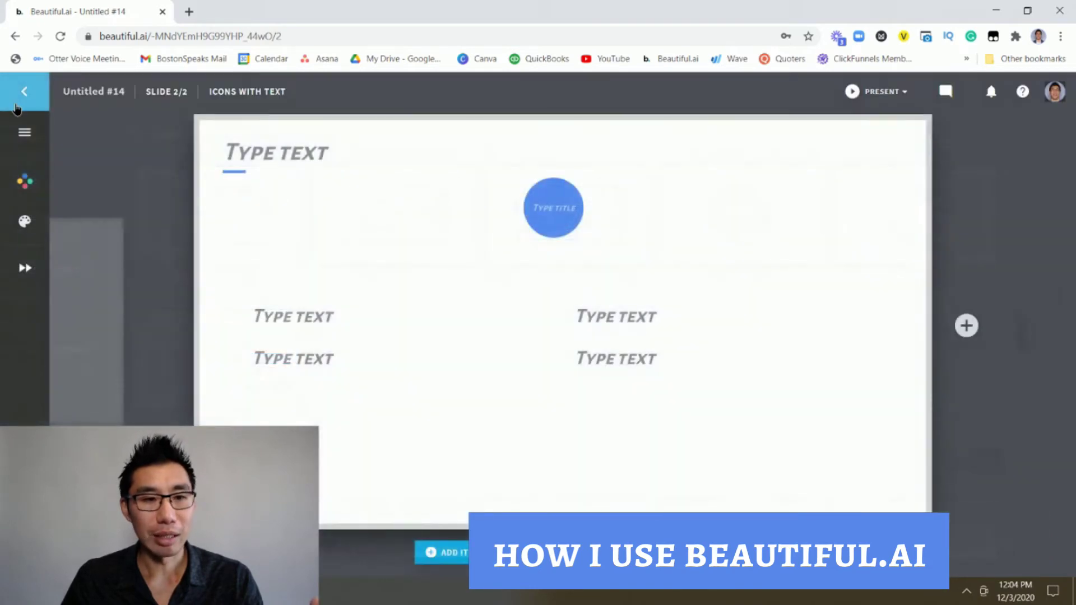
Open the TEDx deck's 50-slide Organize view and open slide 13, REASON #2.
left_click(22, 91)
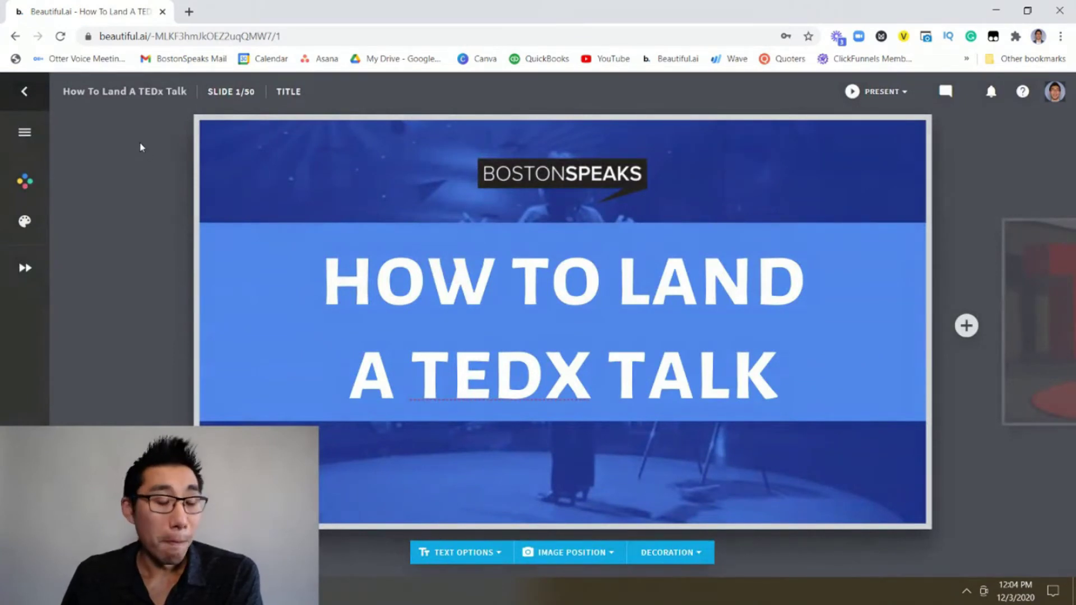
left_click(22, 140)
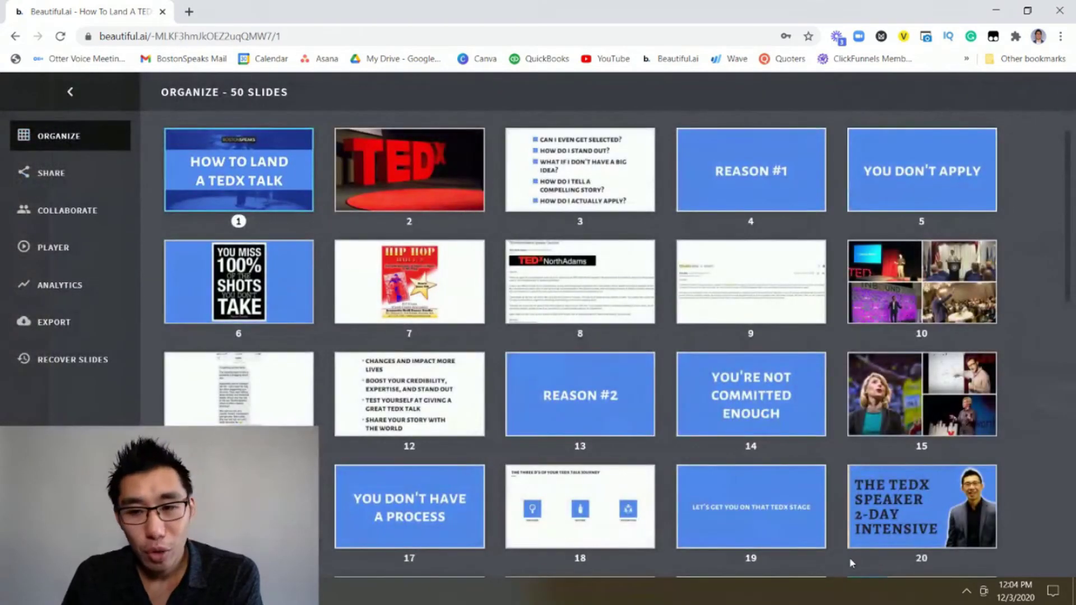
mouse_move(887, 185)
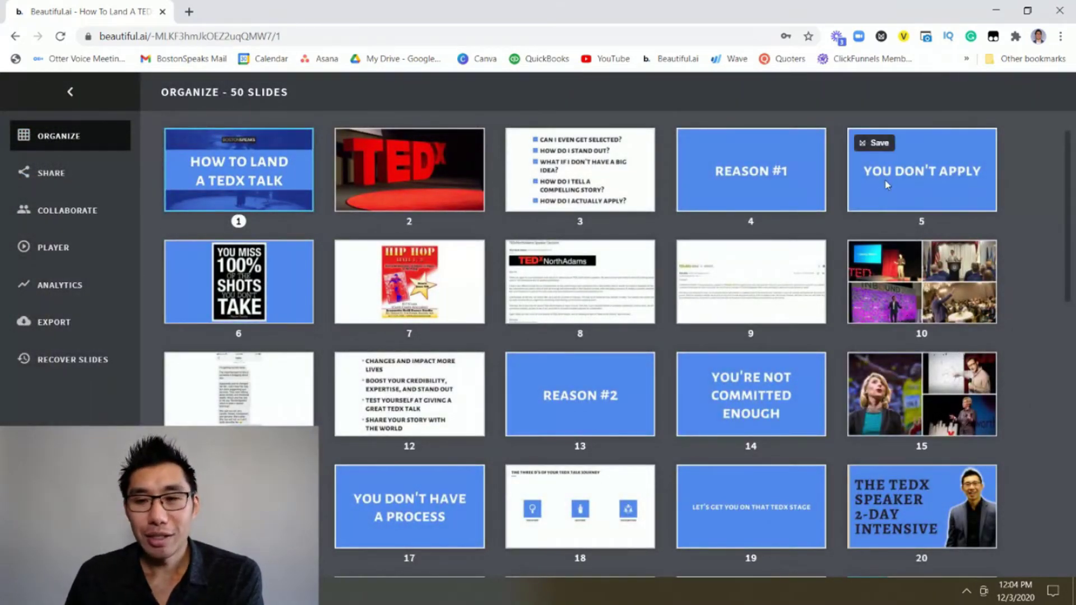
left_click_drag(886, 185, 952, 174)
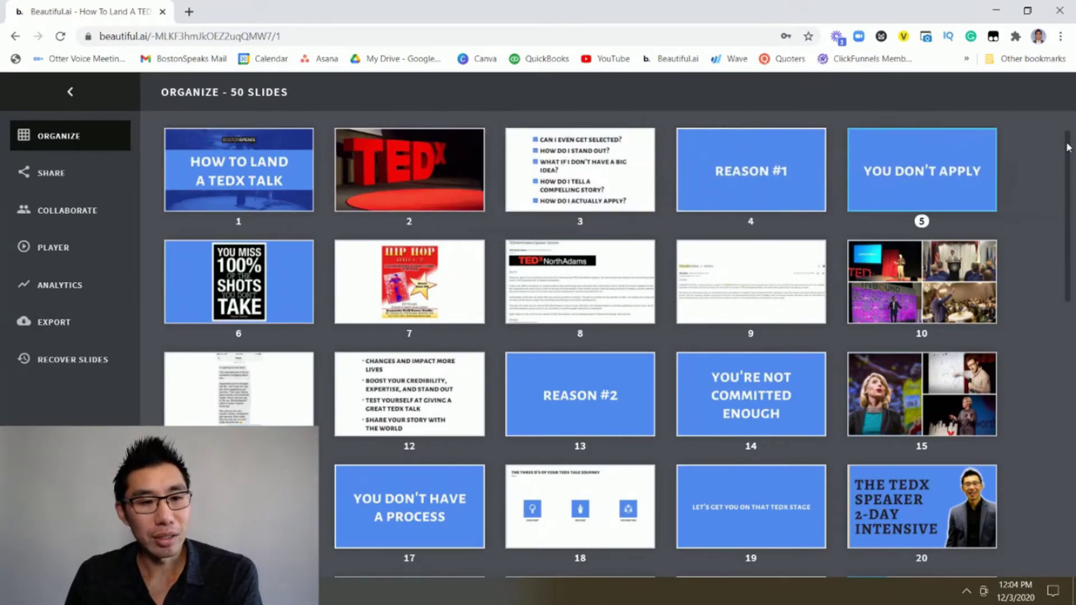
left_click_drag(1068, 150, 1070, 341)
scroll(679, 336, "up", 7)
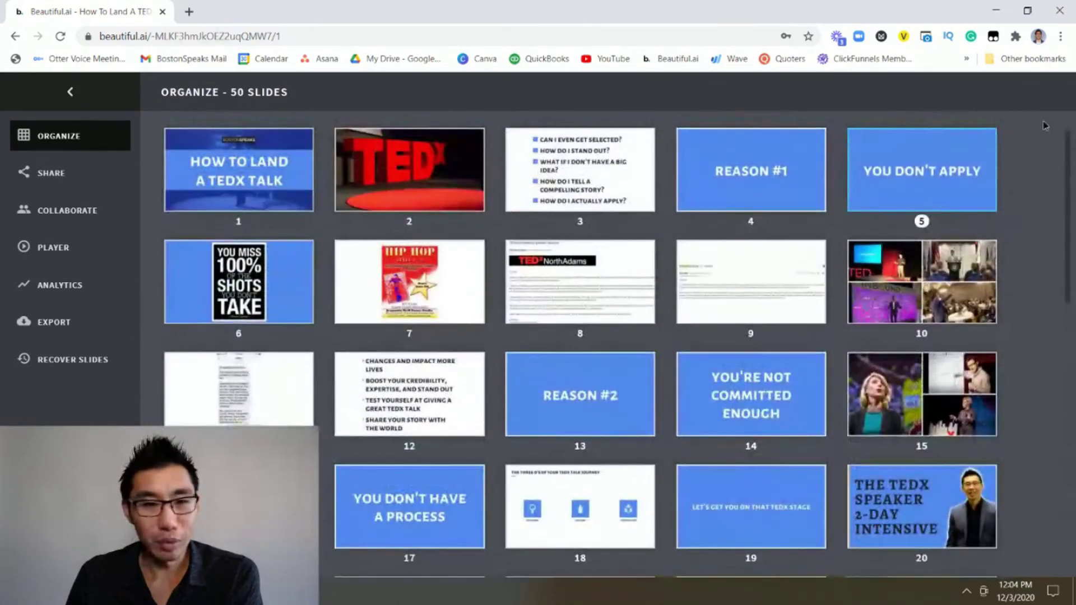
double_click(560, 392)
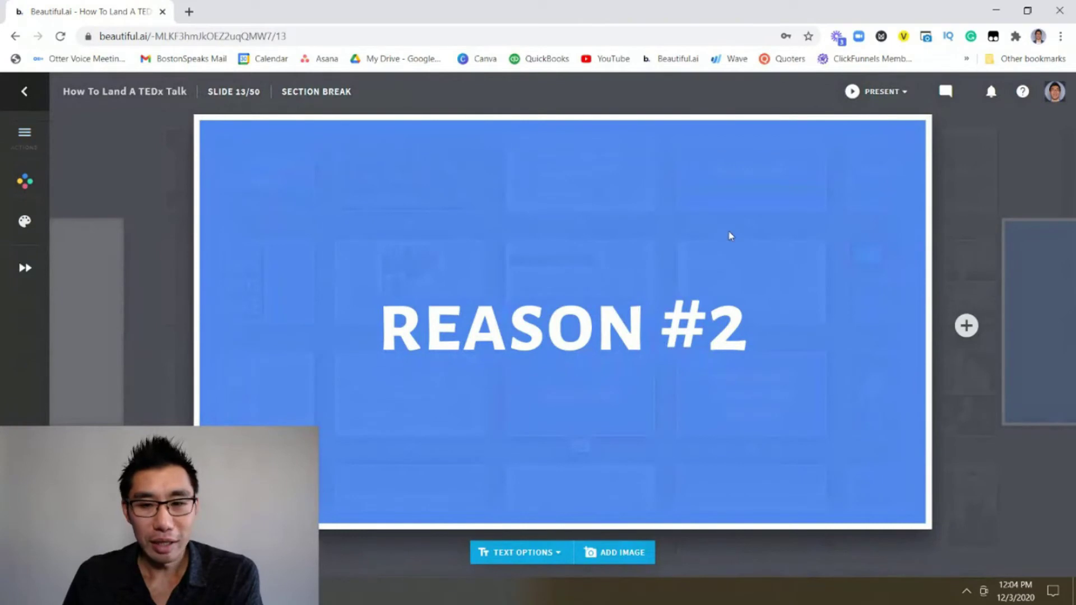
mouse_move(974, 336)
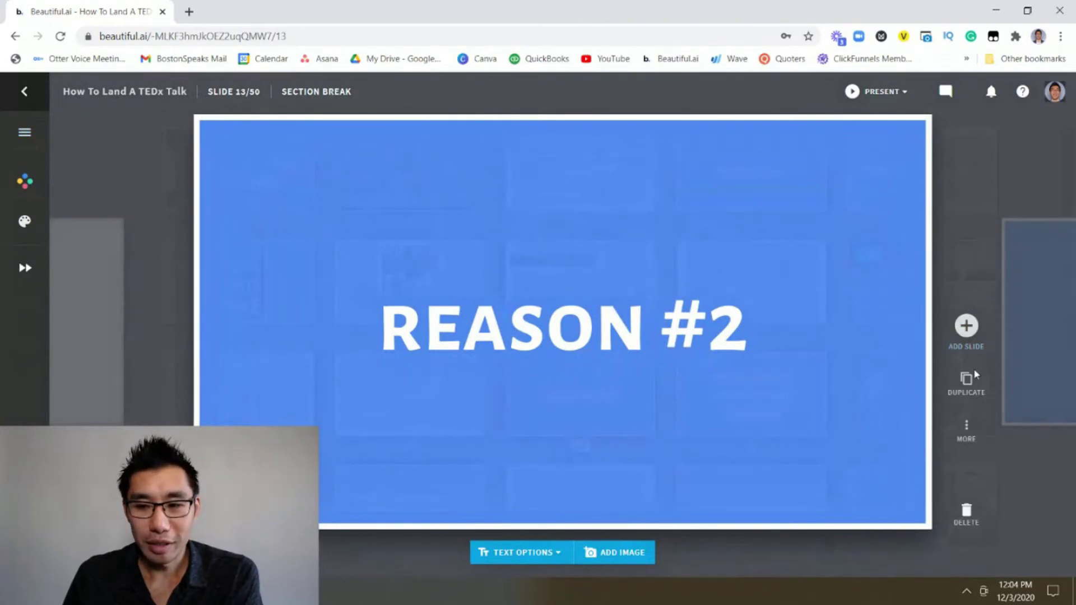
left_click(977, 442)
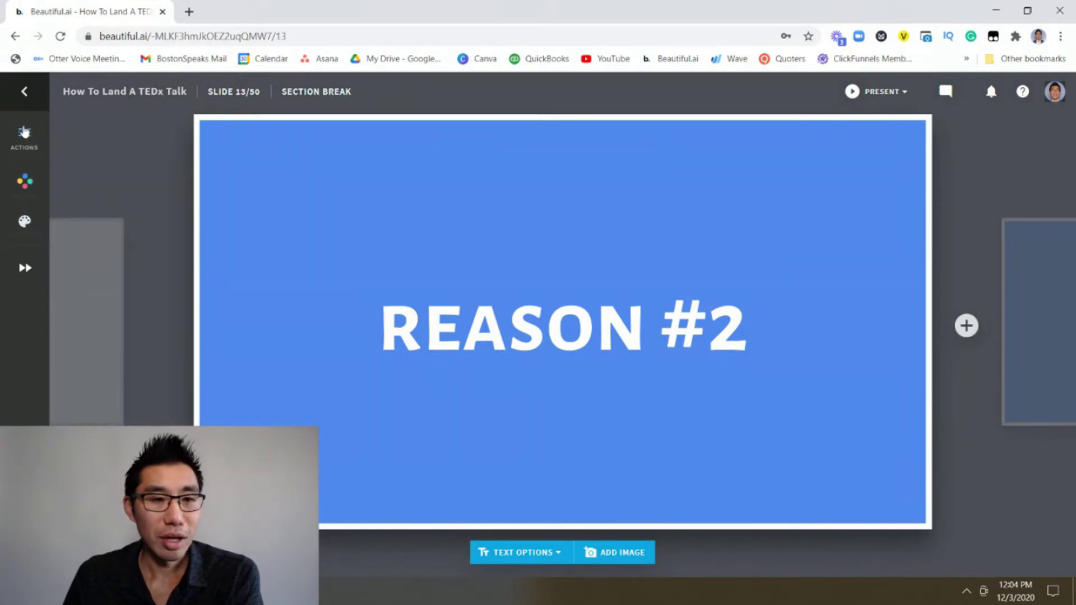
left_click(24, 132)
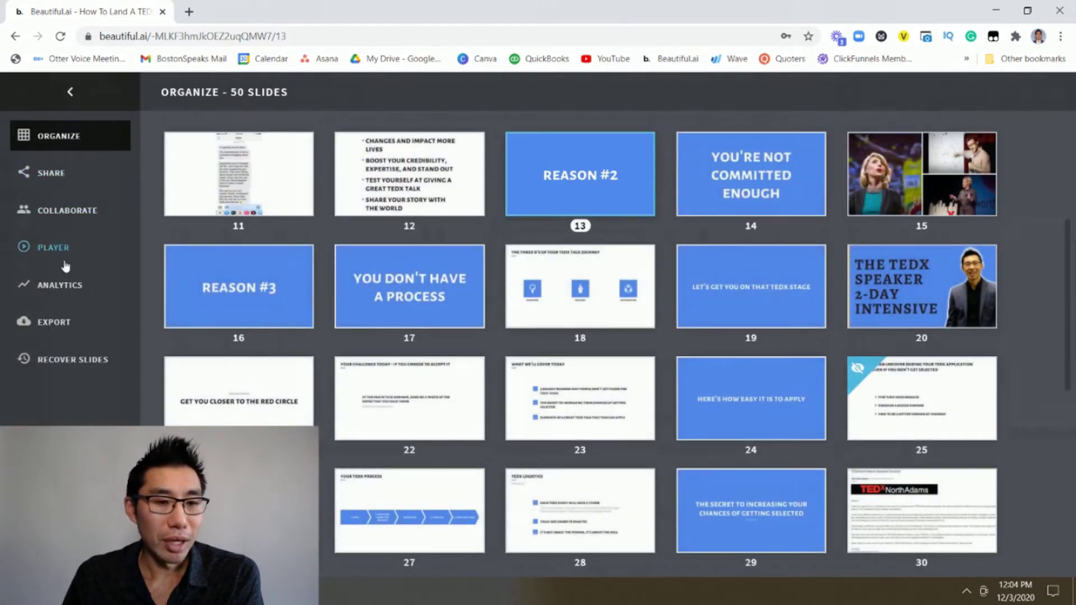
Review the Export page's offline player, export and print formats, then cancel exporting.
left_click(48, 320)
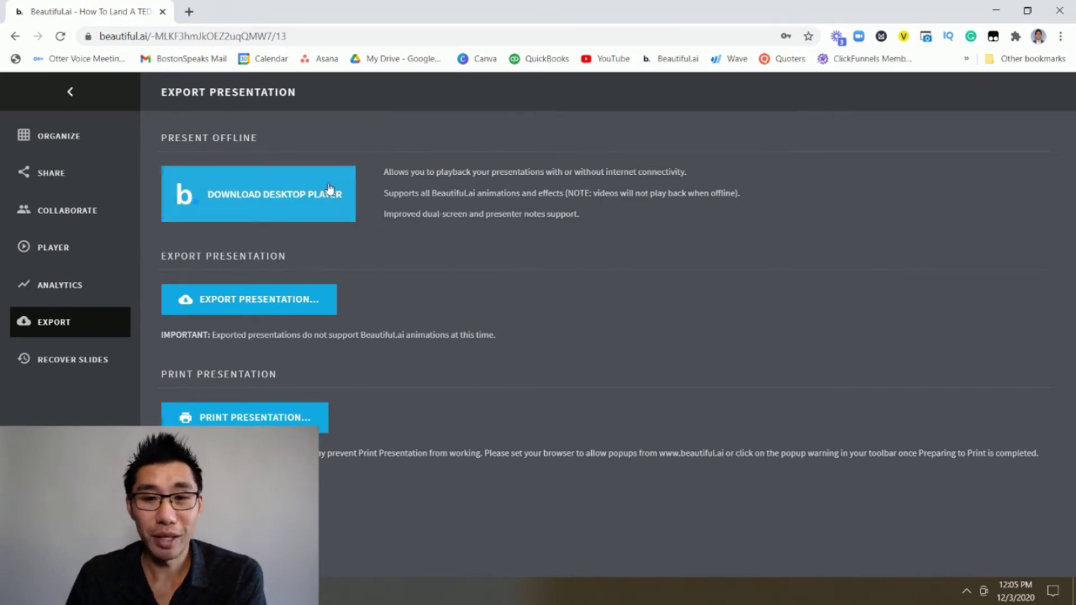
left_click(273, 306)
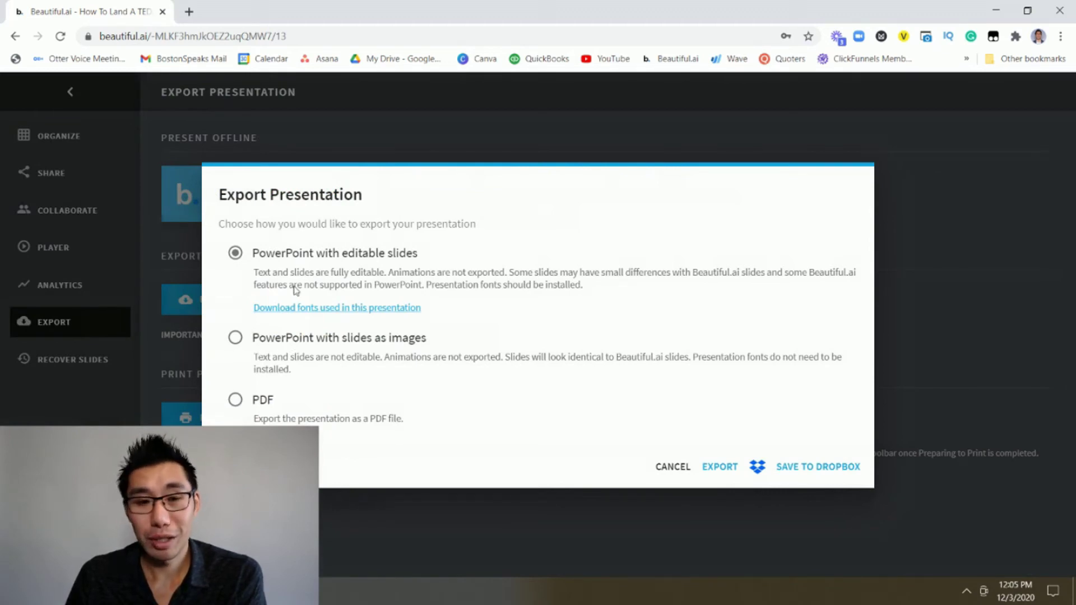
left_click(667, 468)
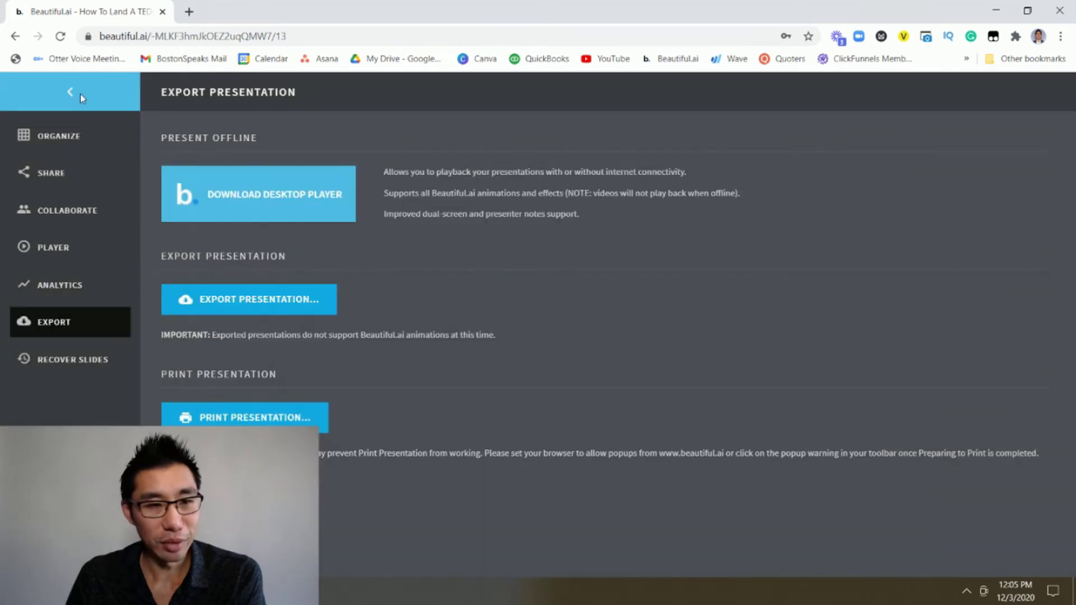
View the deck's Analytics (0 views, 0% completion), then open its Share settings.
left_click(70, 95)
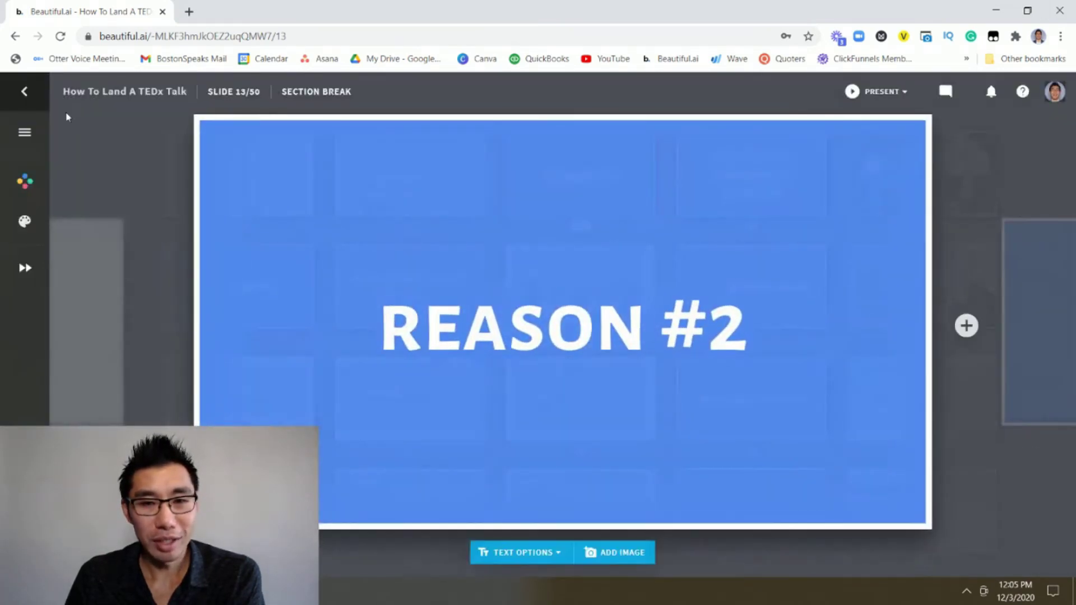
left_click(25, 145)
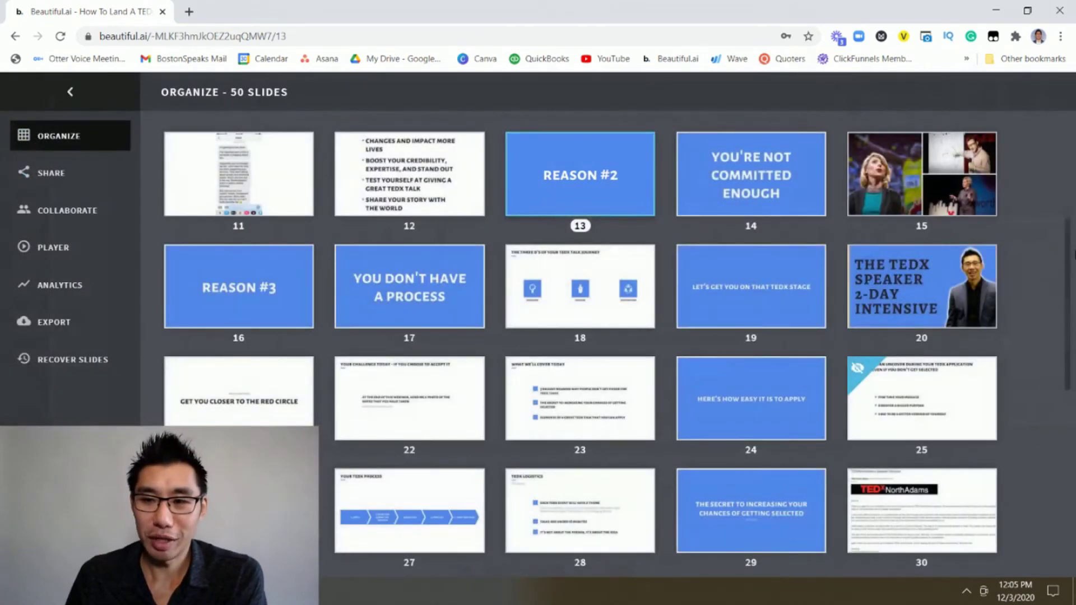
scroll(1072, 256, "up", 4)
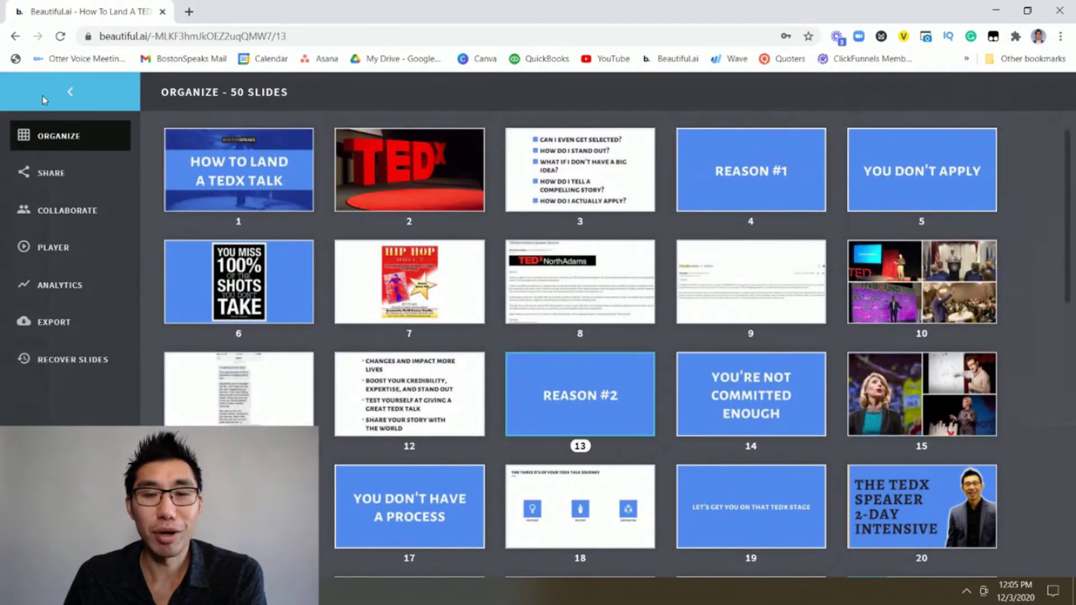
left_click(78, 287)
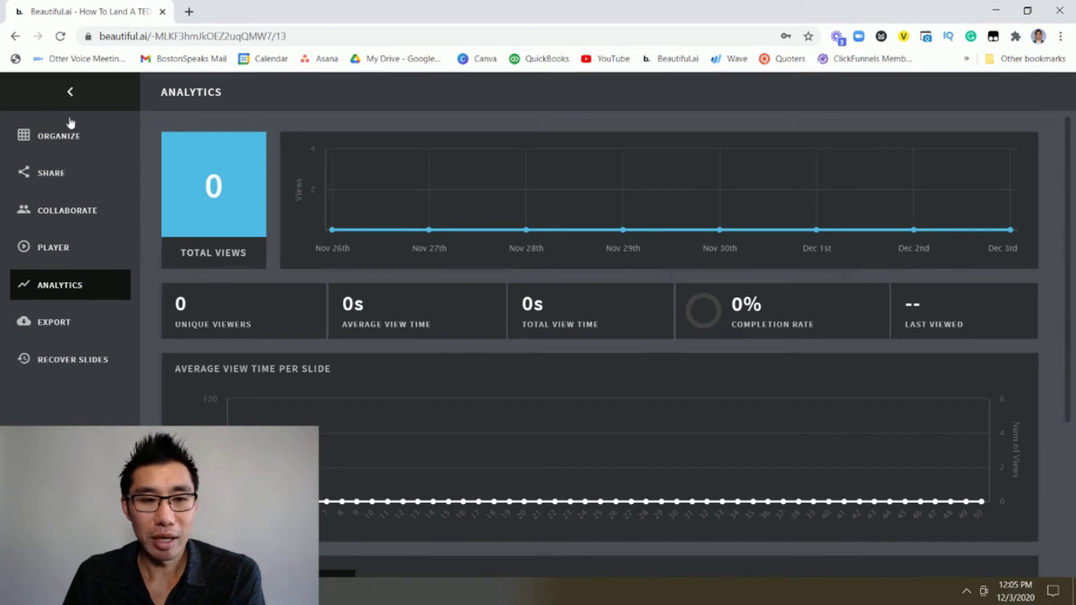
left_click(51, 173)
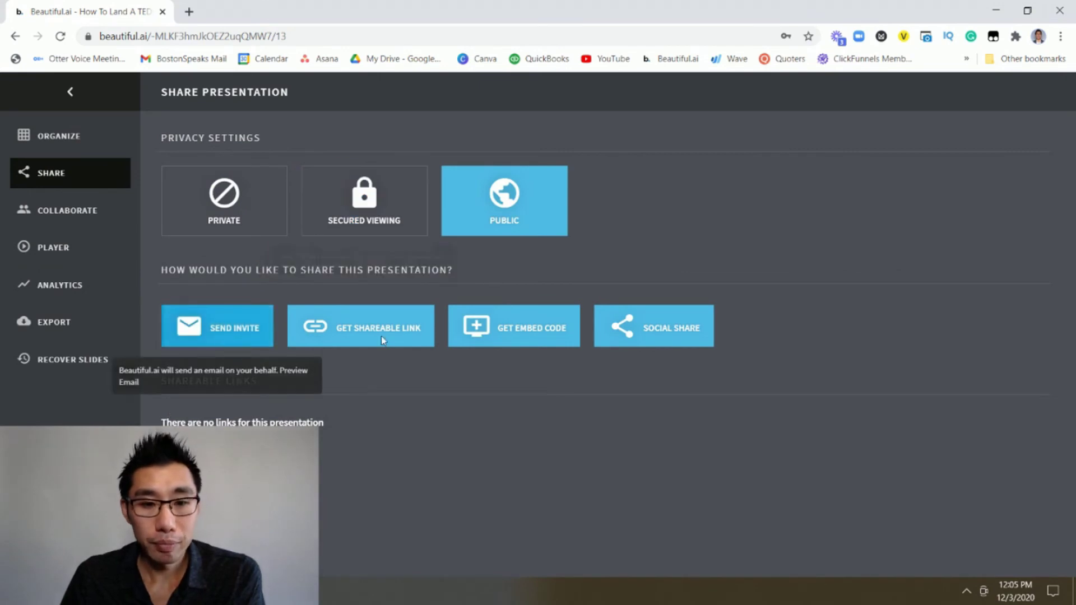
Create a shareable link named 'Public Link', copy it to the clipboard, and start a new browser tab.
left_click(360, 341)
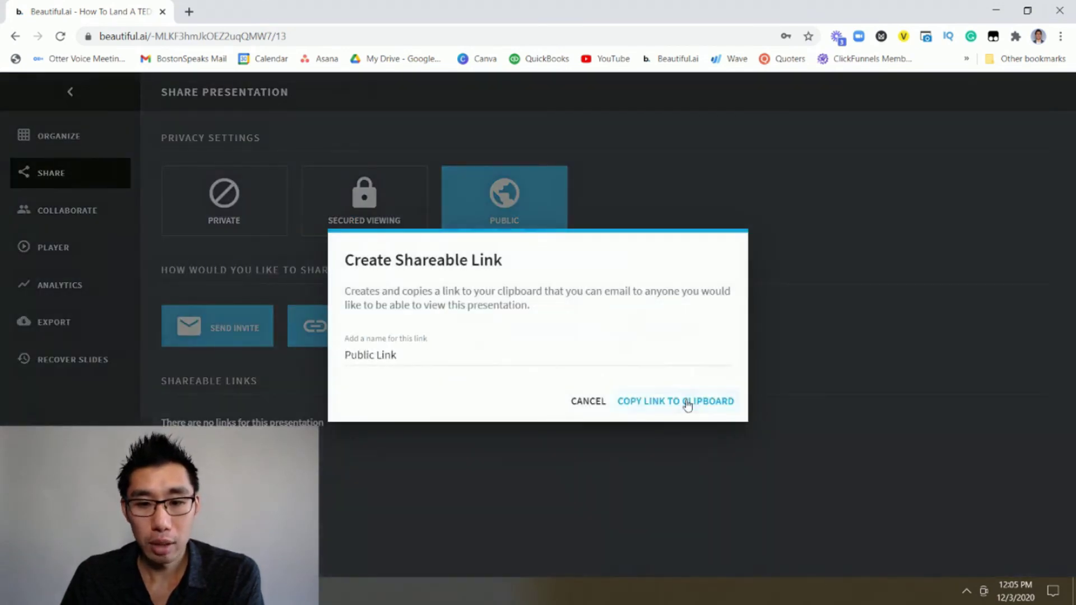
left_click(687, 401)
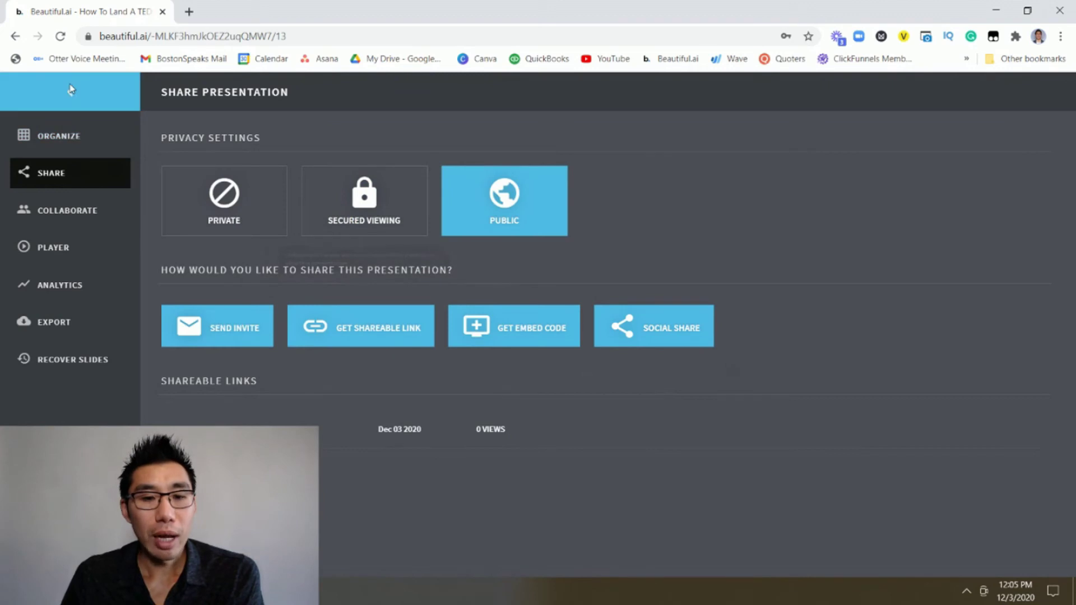
left_click(189, 12)
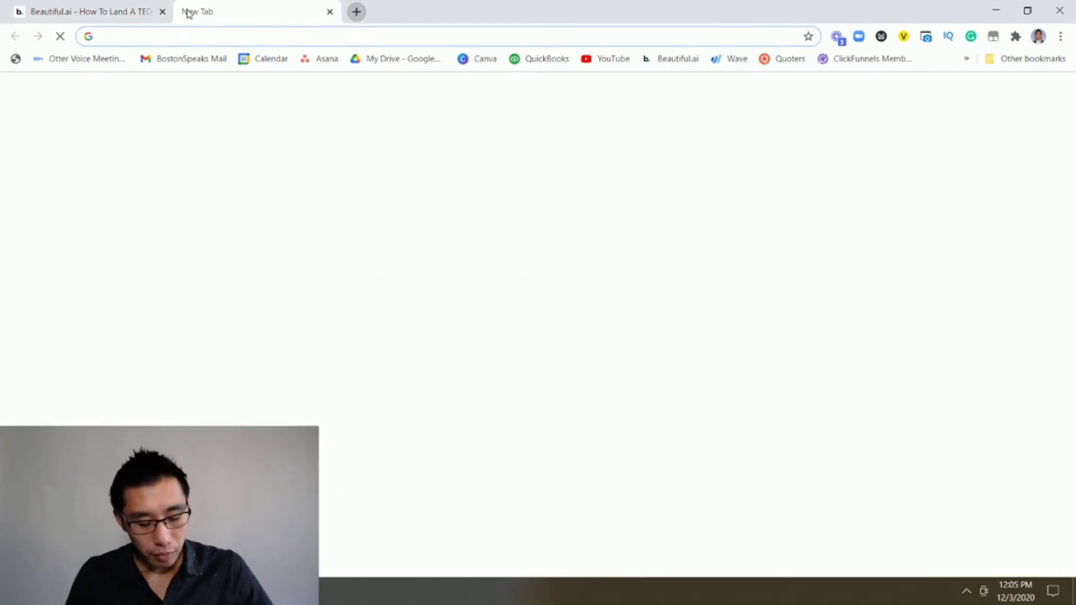
Open the copied public link in the player and jump to slide 23, WHAT WE'LL COVER TODAY.
key("ctrl+v")
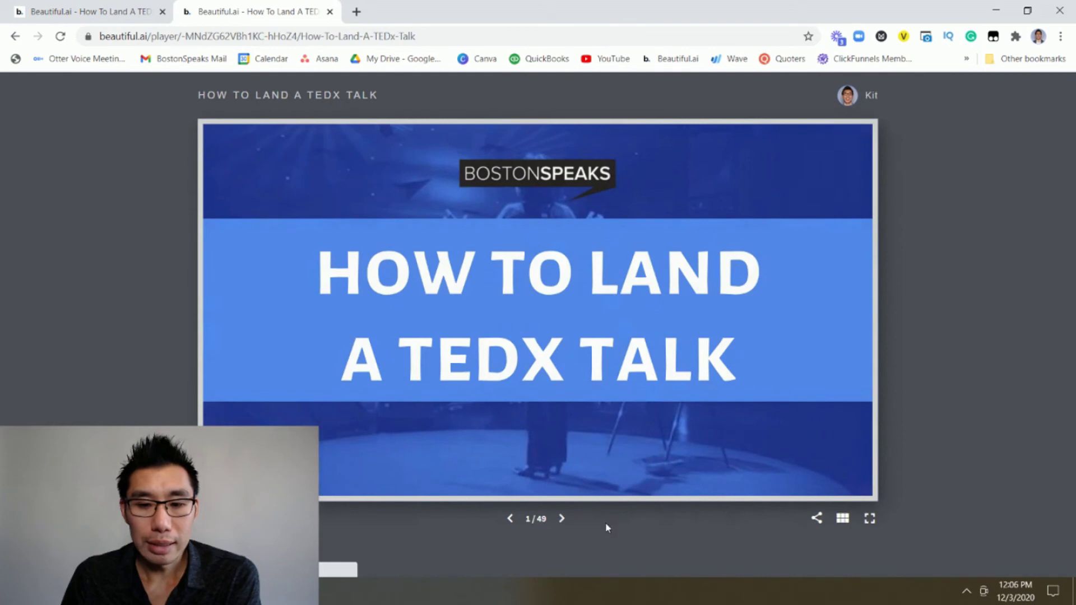
left_click(561, 520)
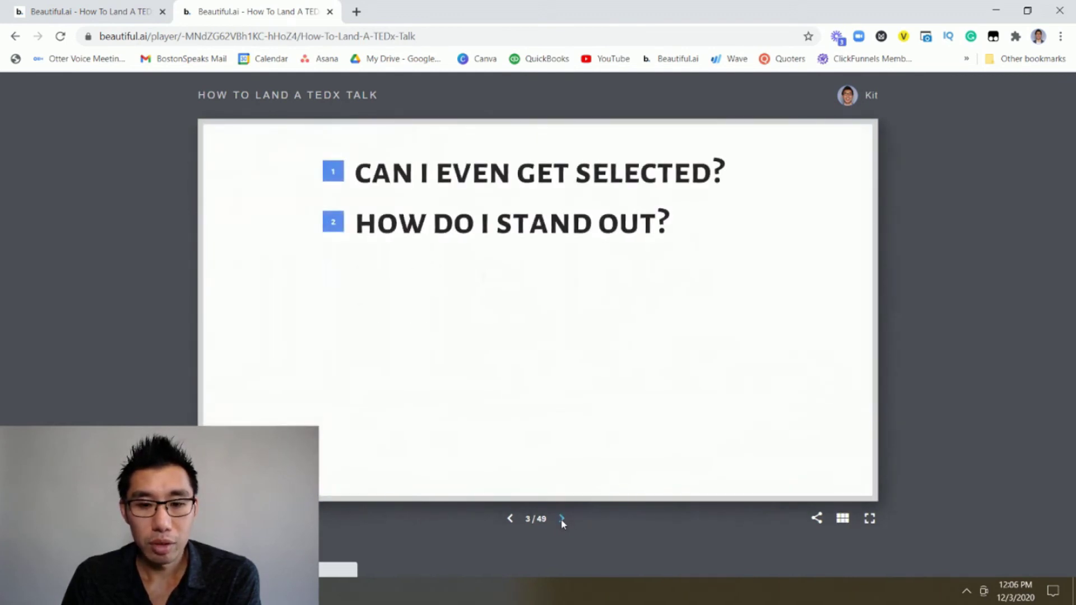
left_click(842, 518)
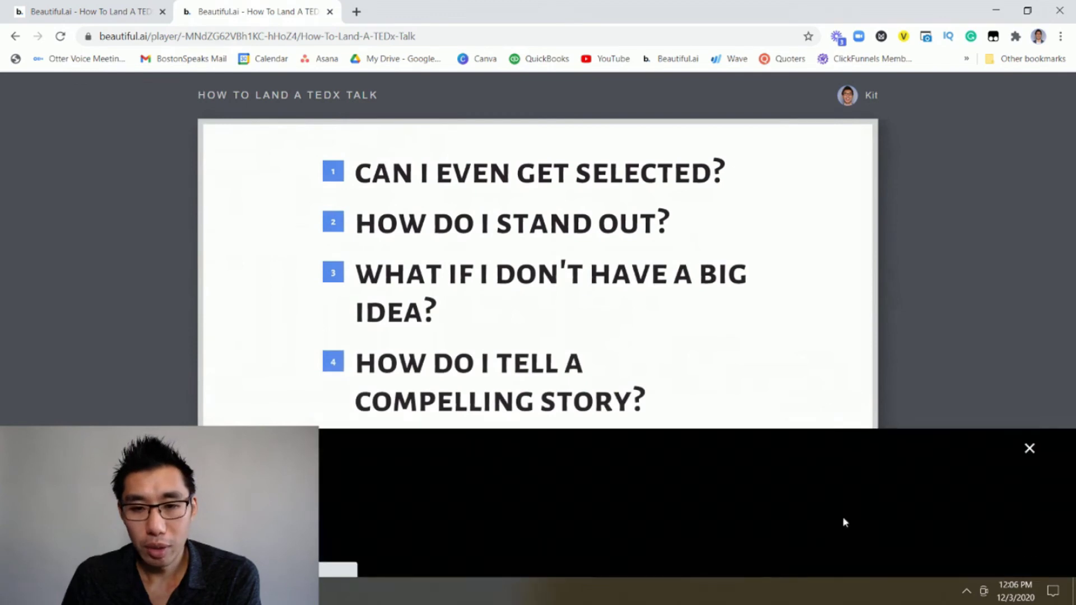
scroll(805, 213, "down", 8)
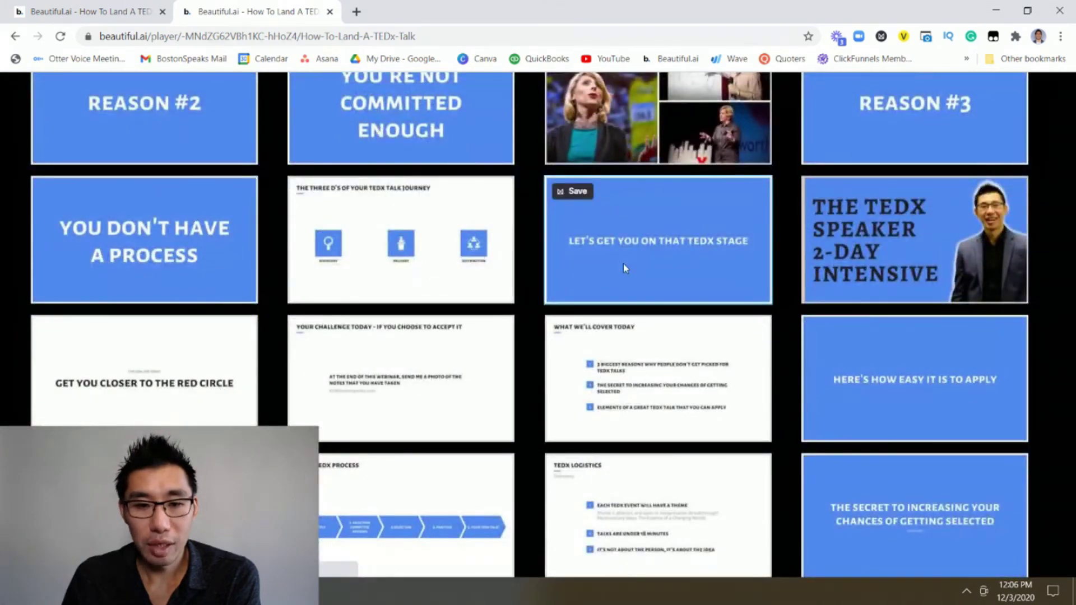
left_click(634, 360)
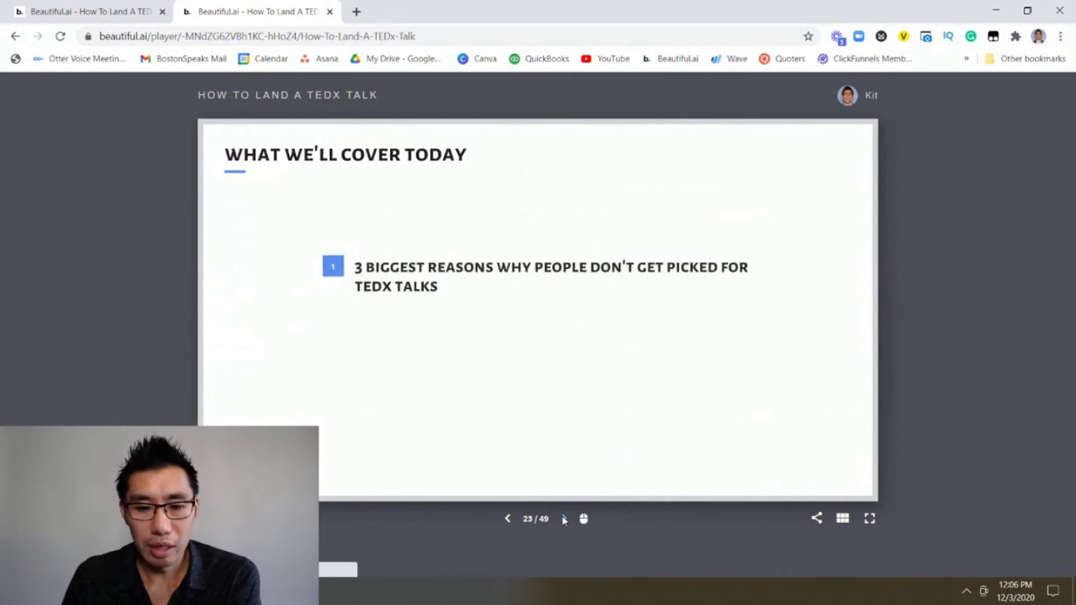
Browse the slide overview again, then view the social sharing options and full-screen mode.
left_click(842, 519)
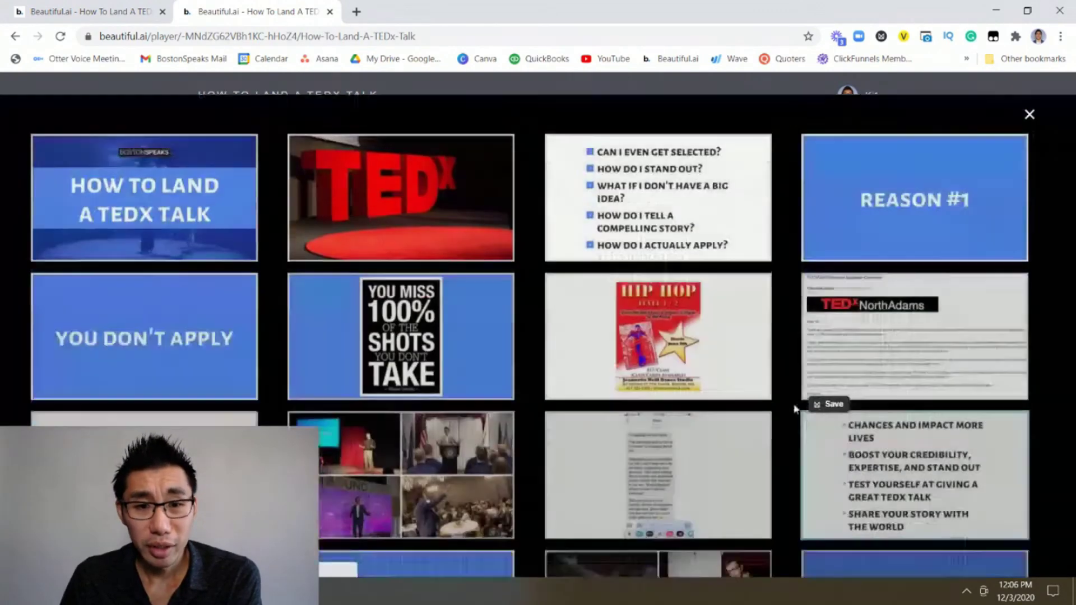
scroll(734, 348, "down", 10)
scroll(734, 347, "up", 10)
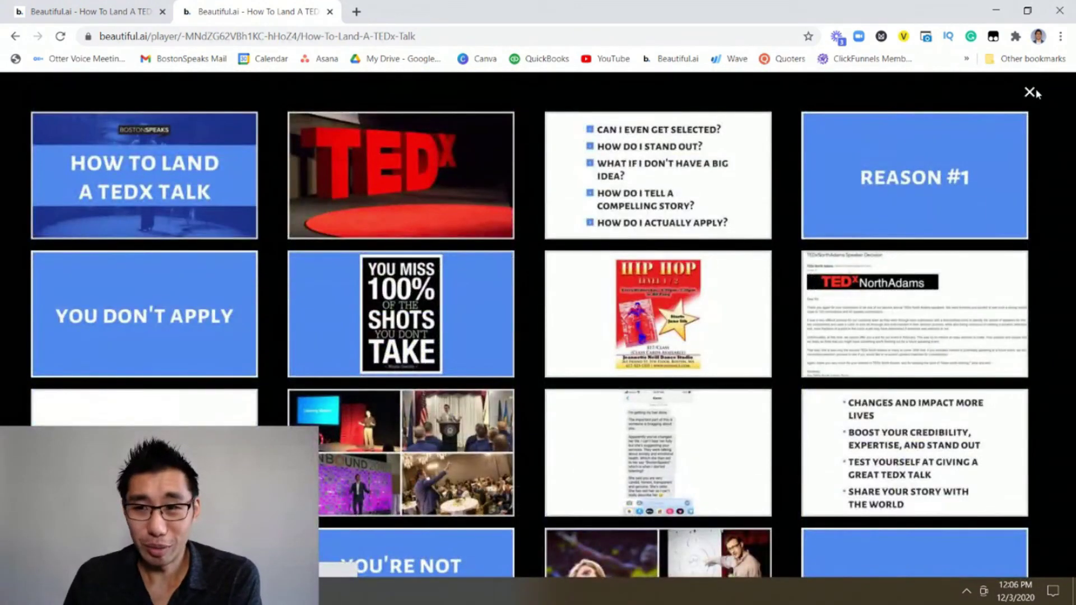
left_click(1031, 92)
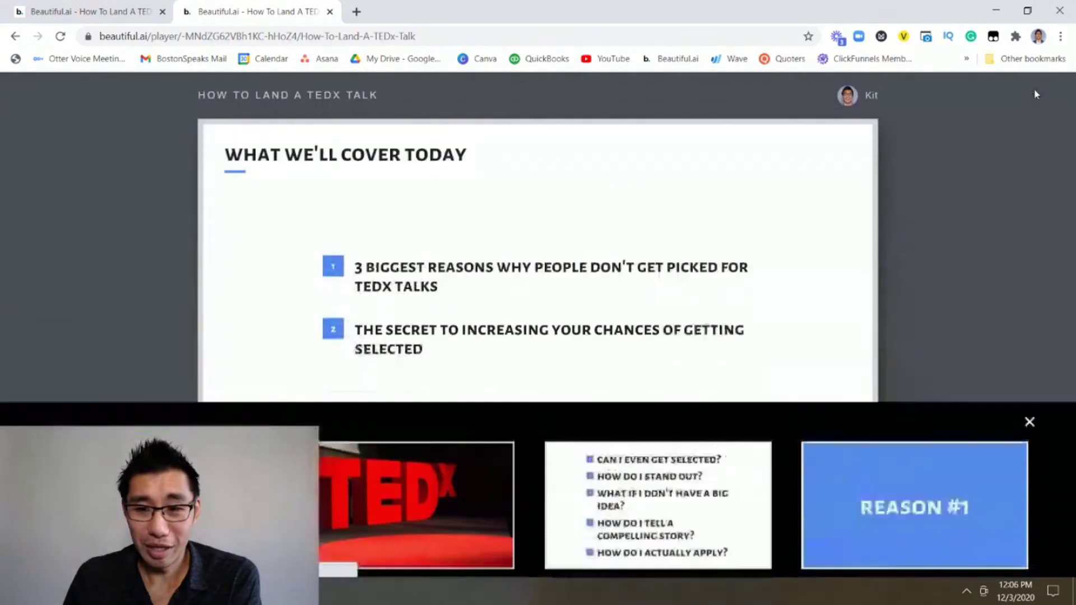
left_click(816, 519)
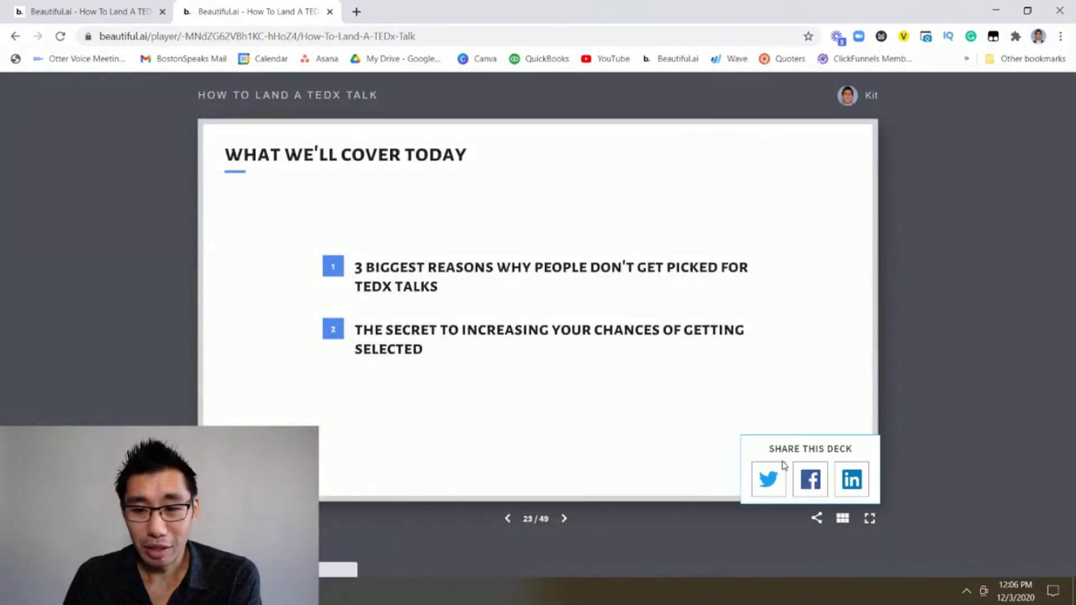
left_click(869, 520)
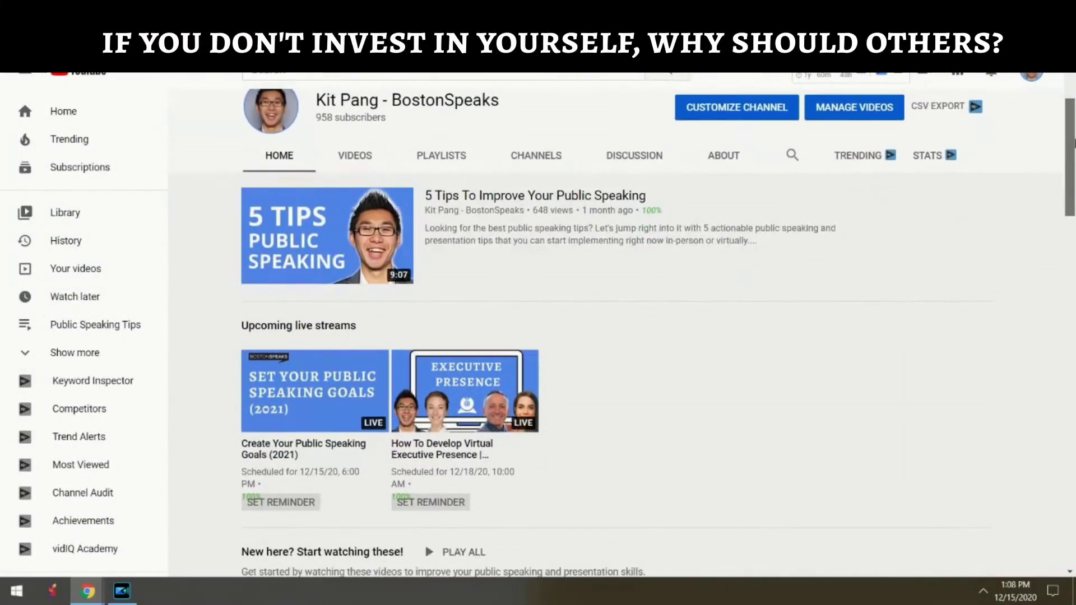